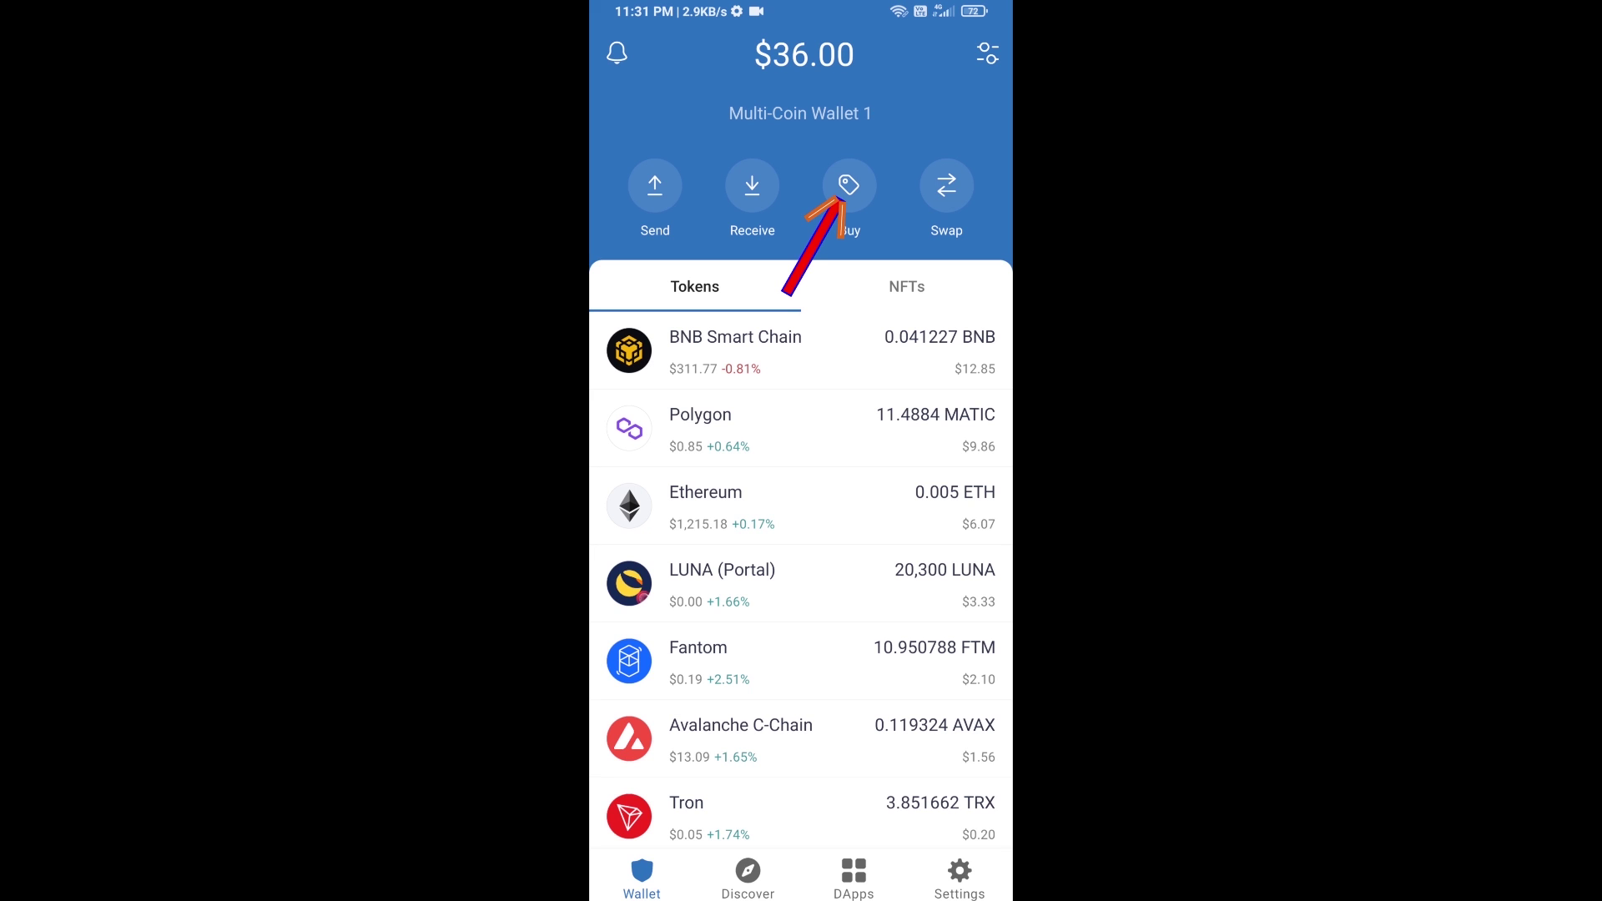
# Step: Start a $50 Ethereum purchase from the token chooser, then abandon it and return home
pyautogui.click(848, 185)
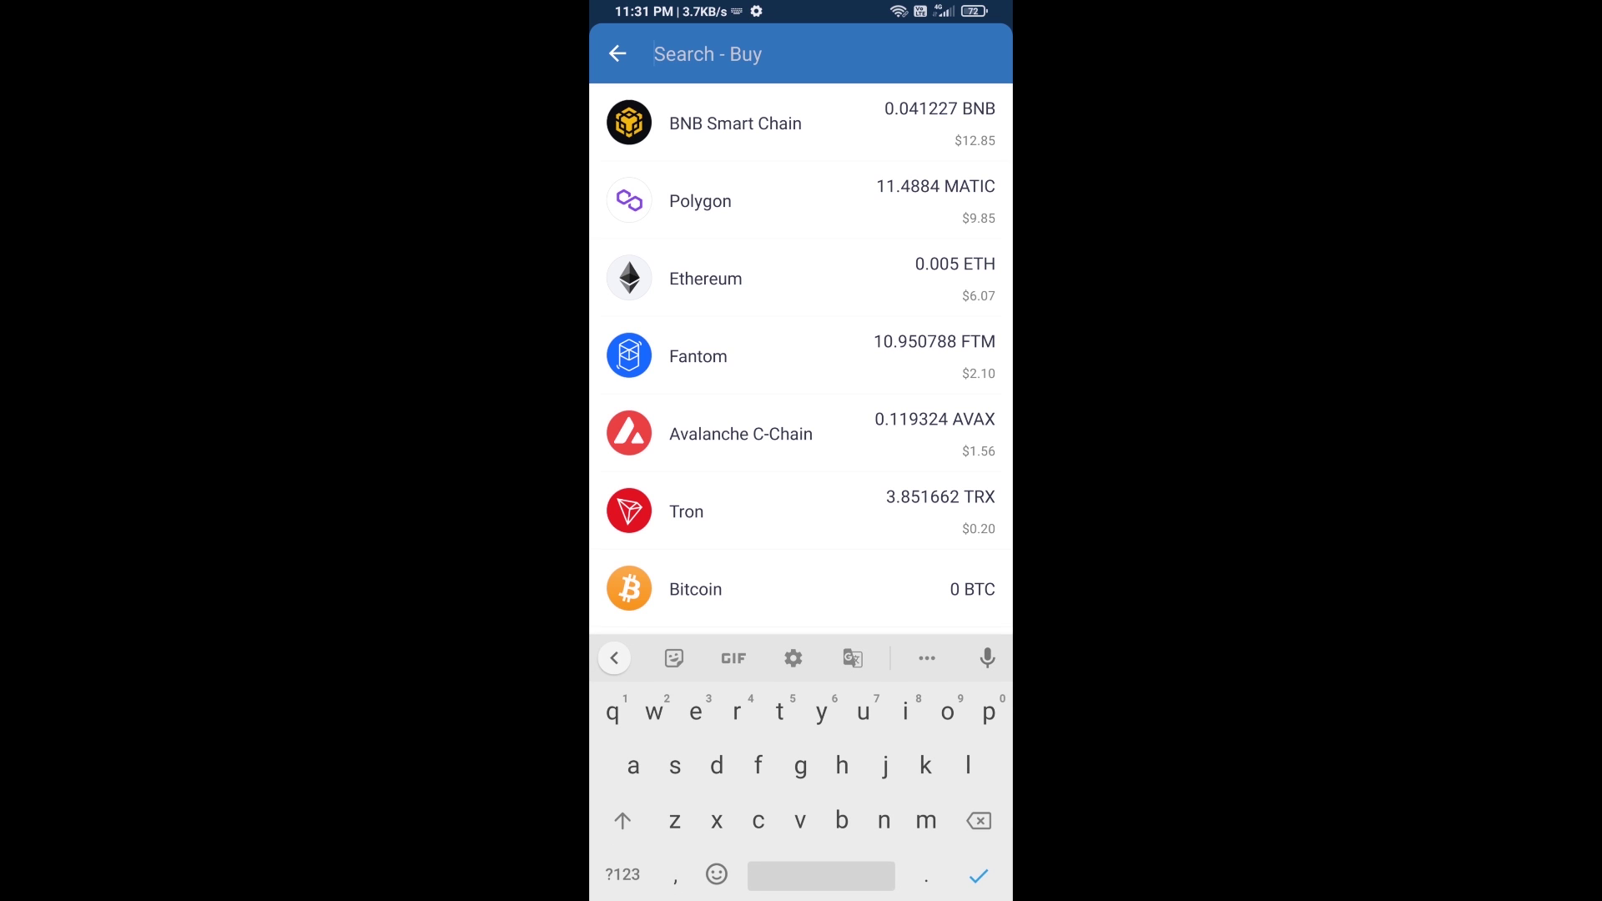
pyautogui.write('eth')
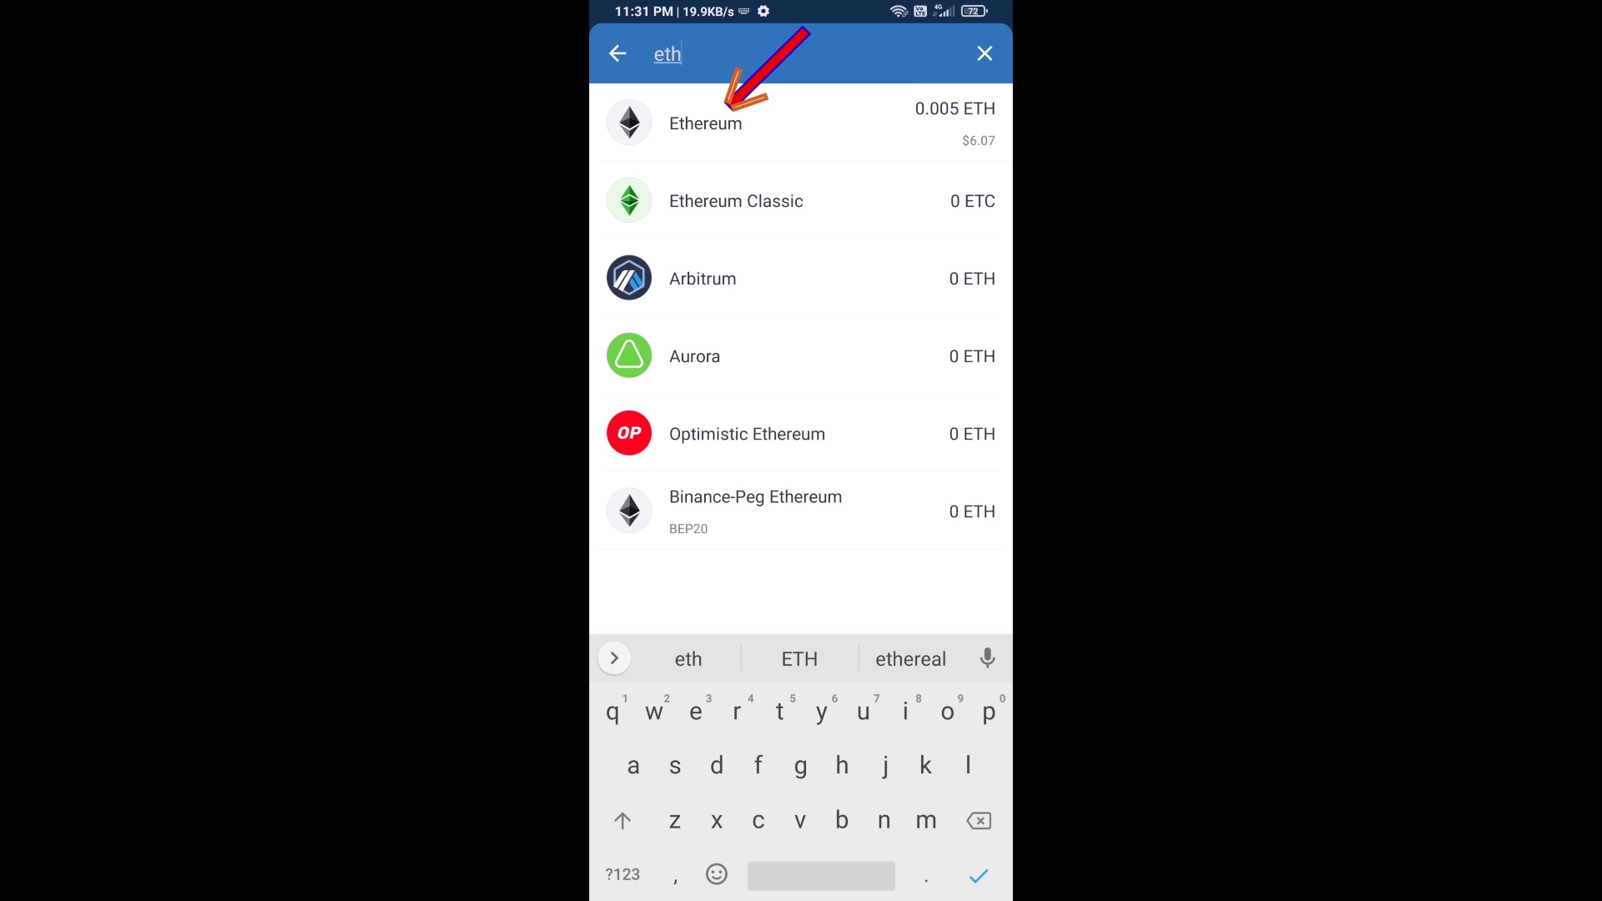
pyautogui.click(705, 124)
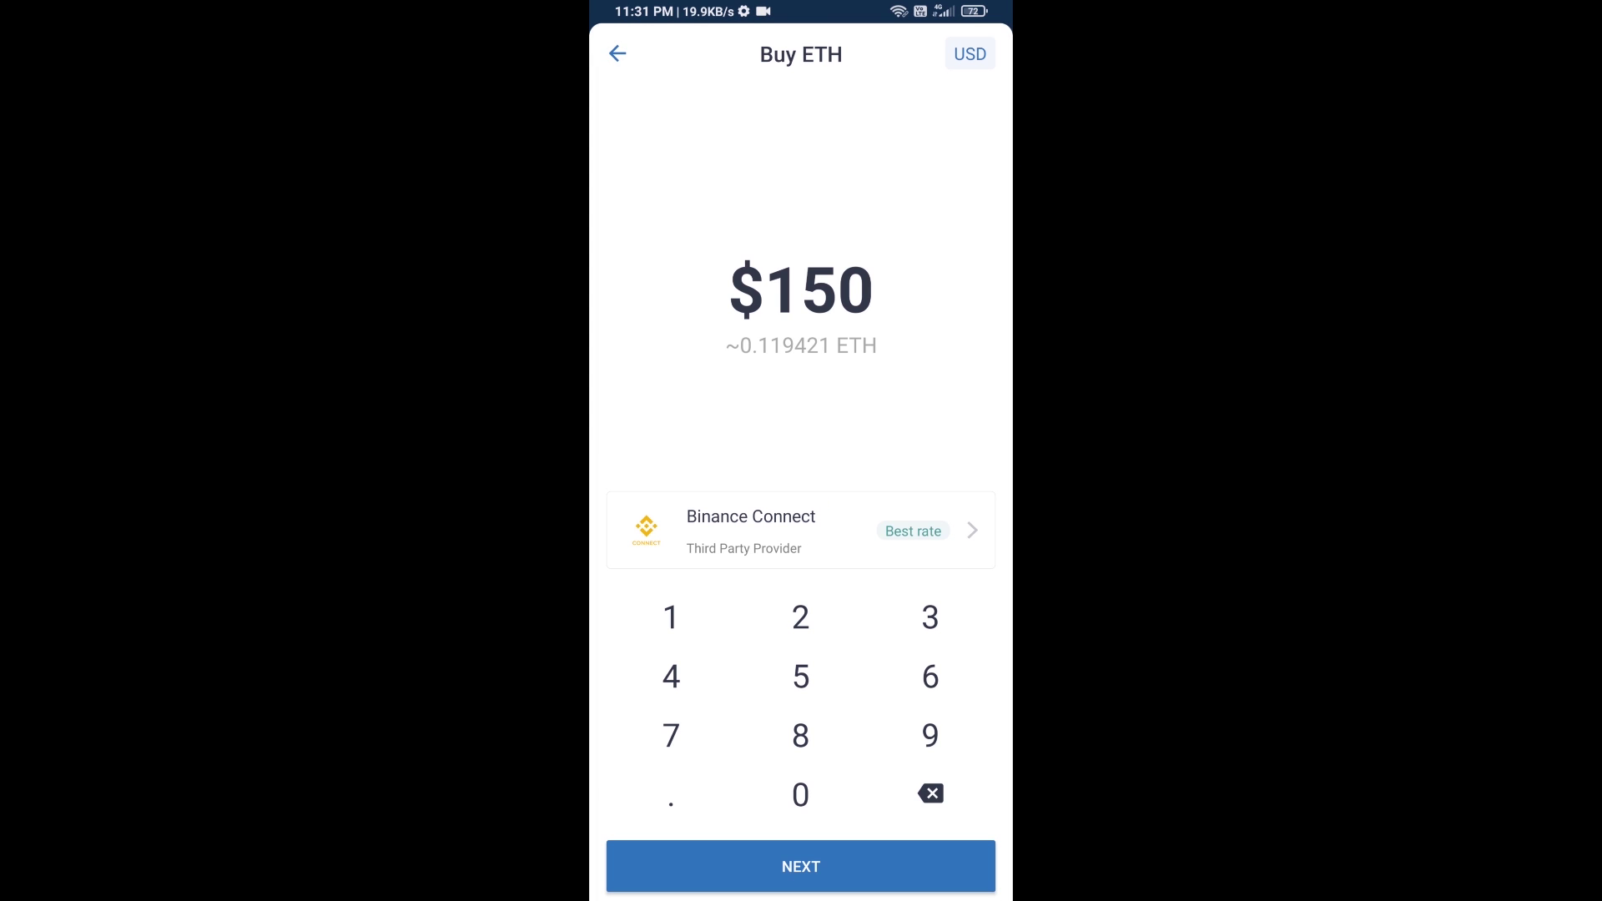
pyautogui.click(930, 794)
pyautogui.click(930, 793)
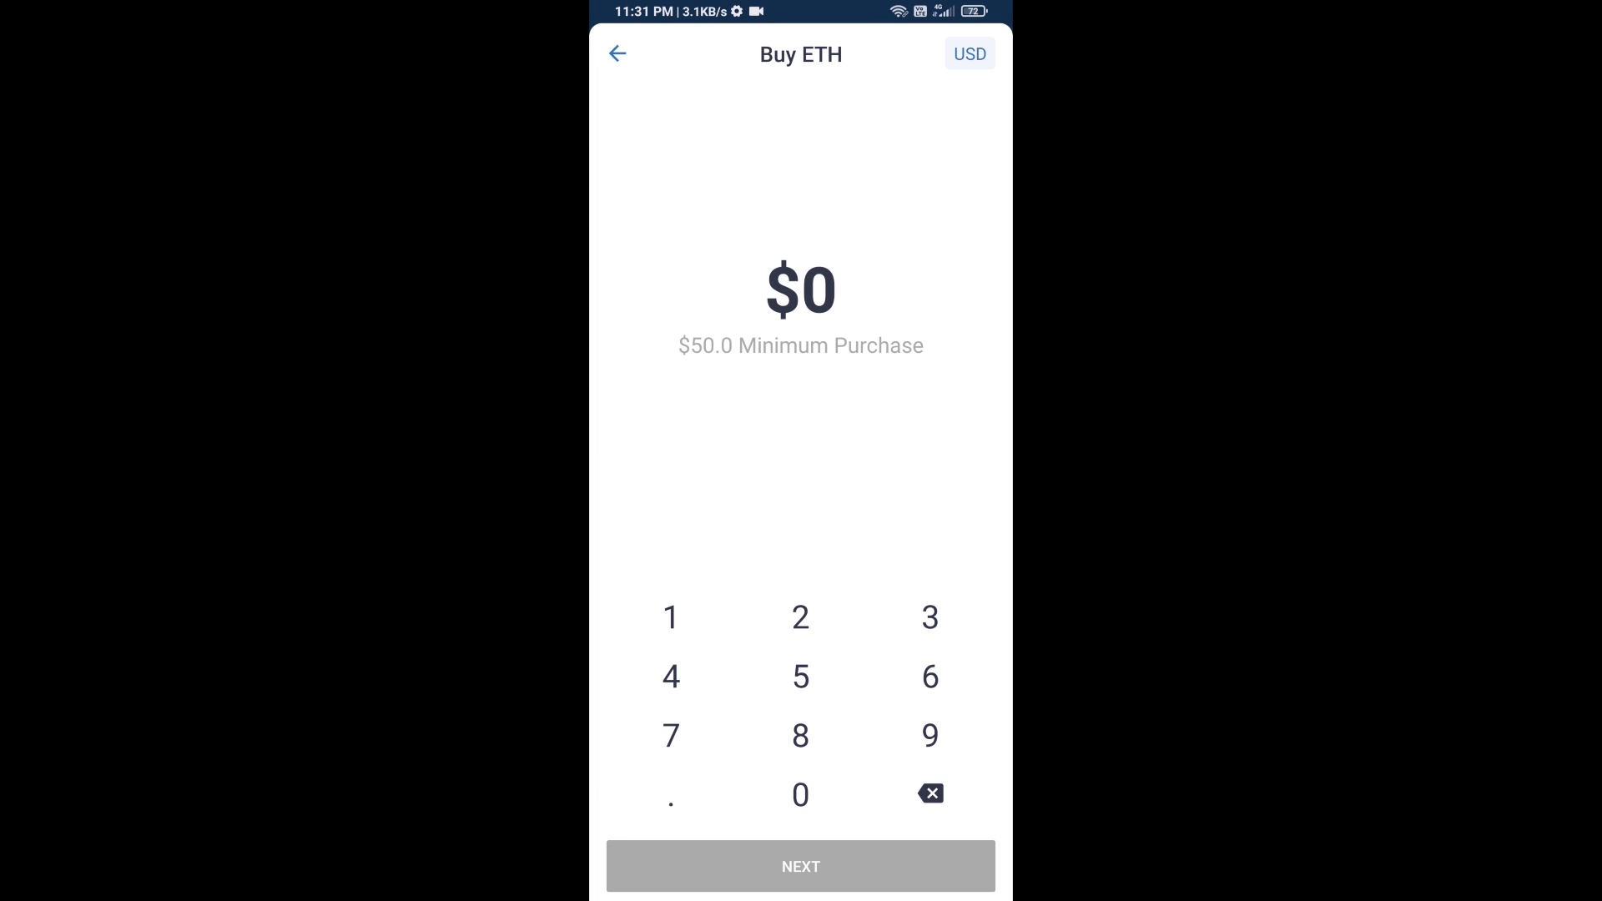
pyautogui.click(800, 676)
pyautogui.click(800, 795)
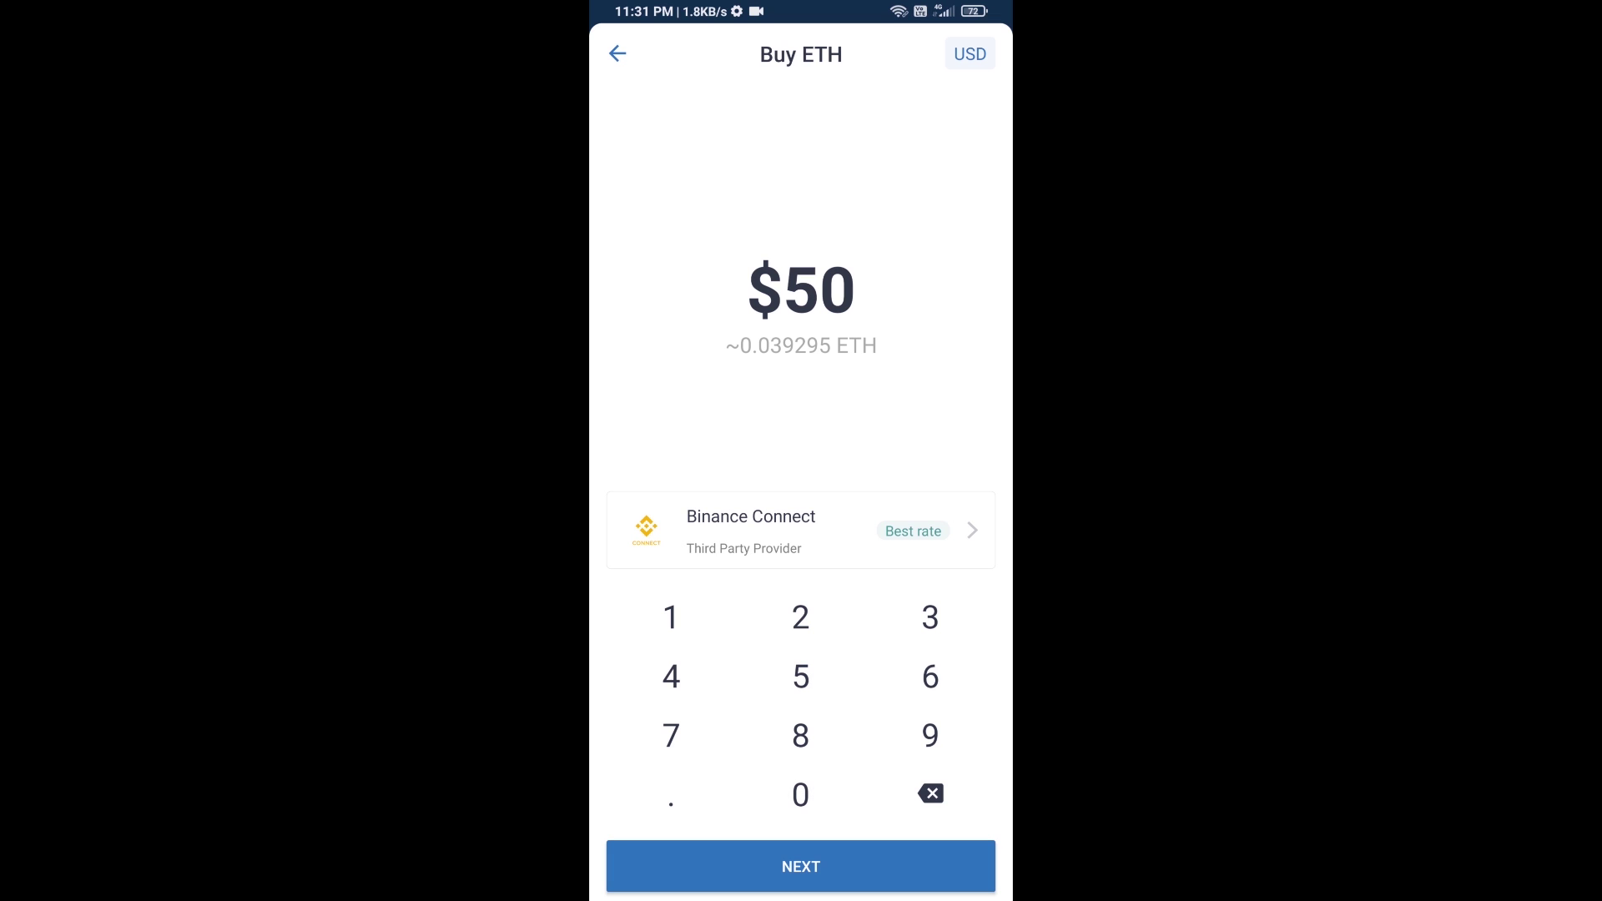
pyautogui.click(617, 52)
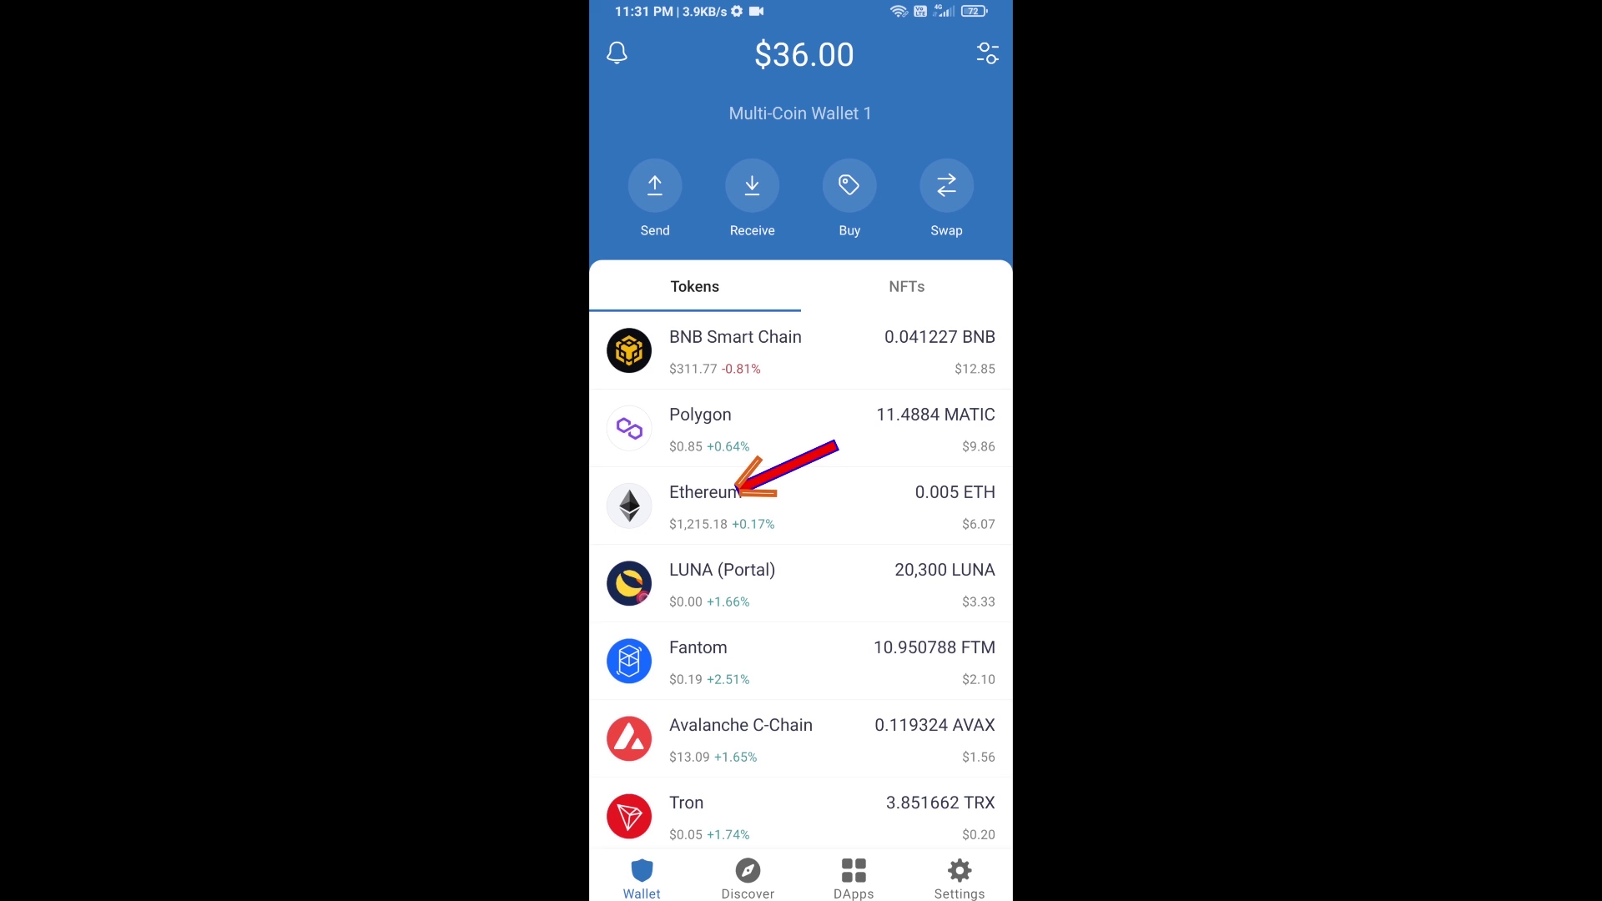
# Step: View the ETH receive address, then go to the DApps list to reach Uniswap
pyautogui.click(705, 507)
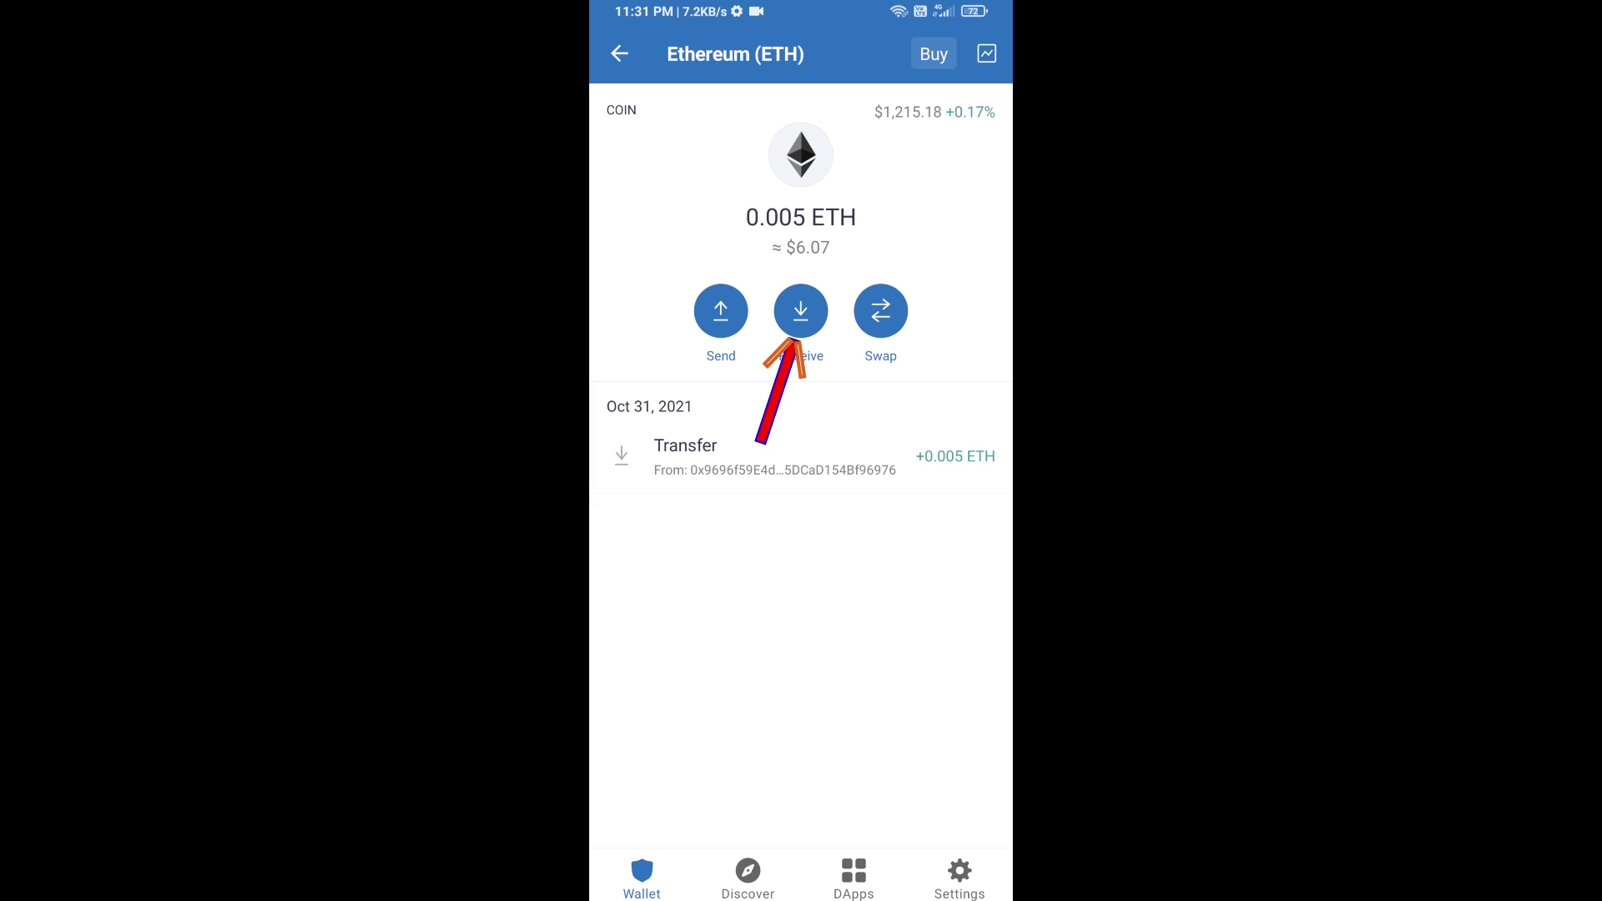
pyautogui.click(800, 311)
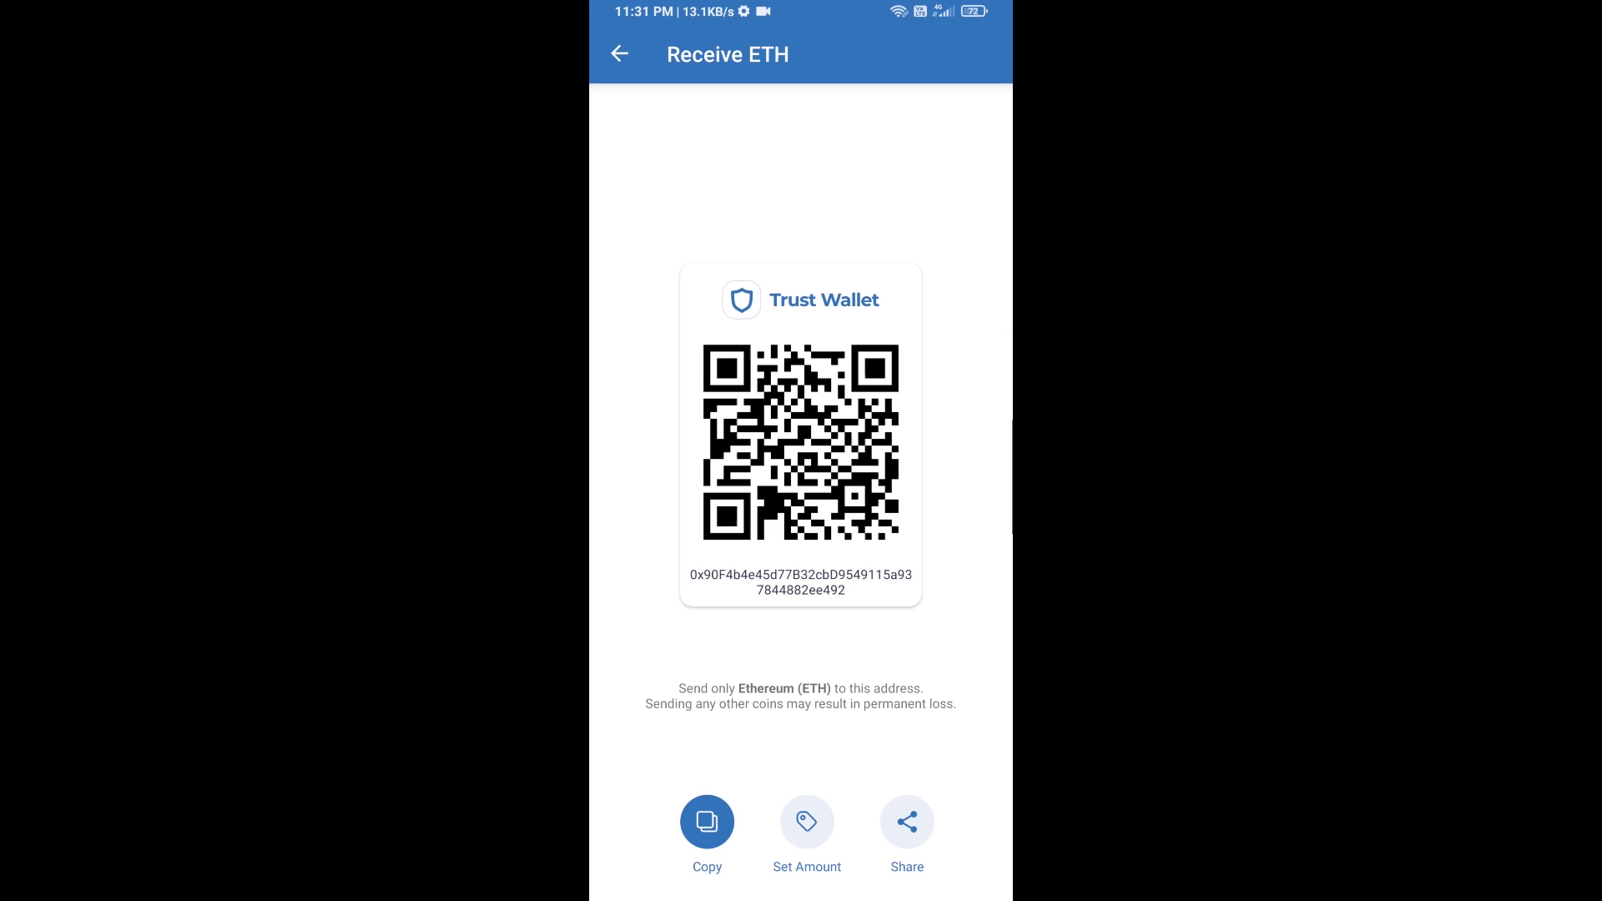
pyautogui.click(619, 54)
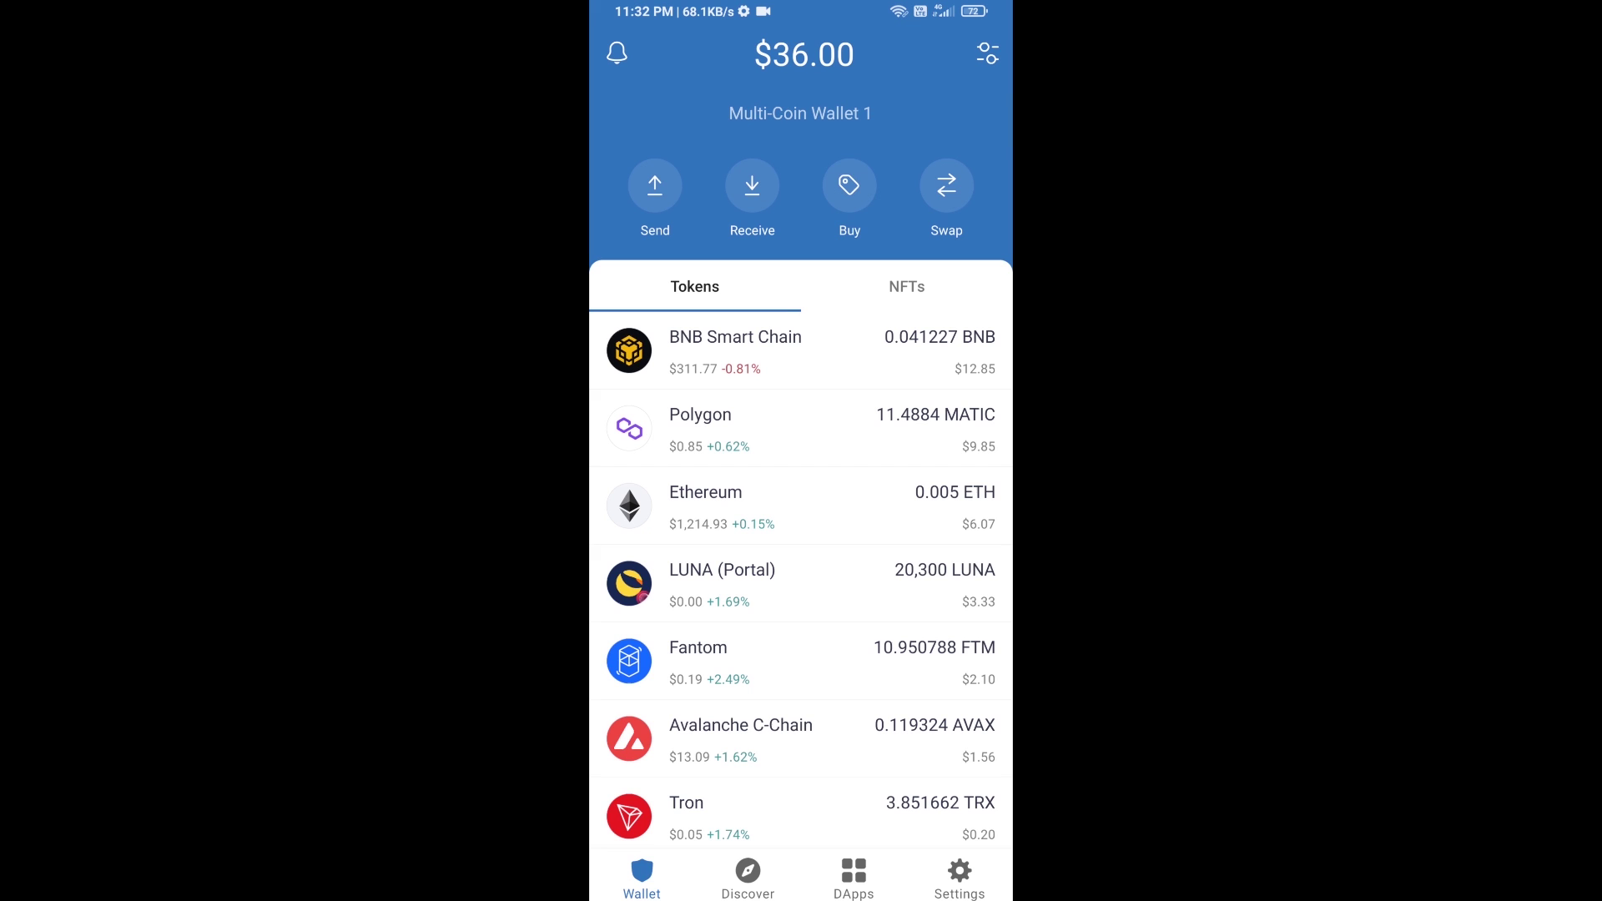
pyautogui.click(855, 877)
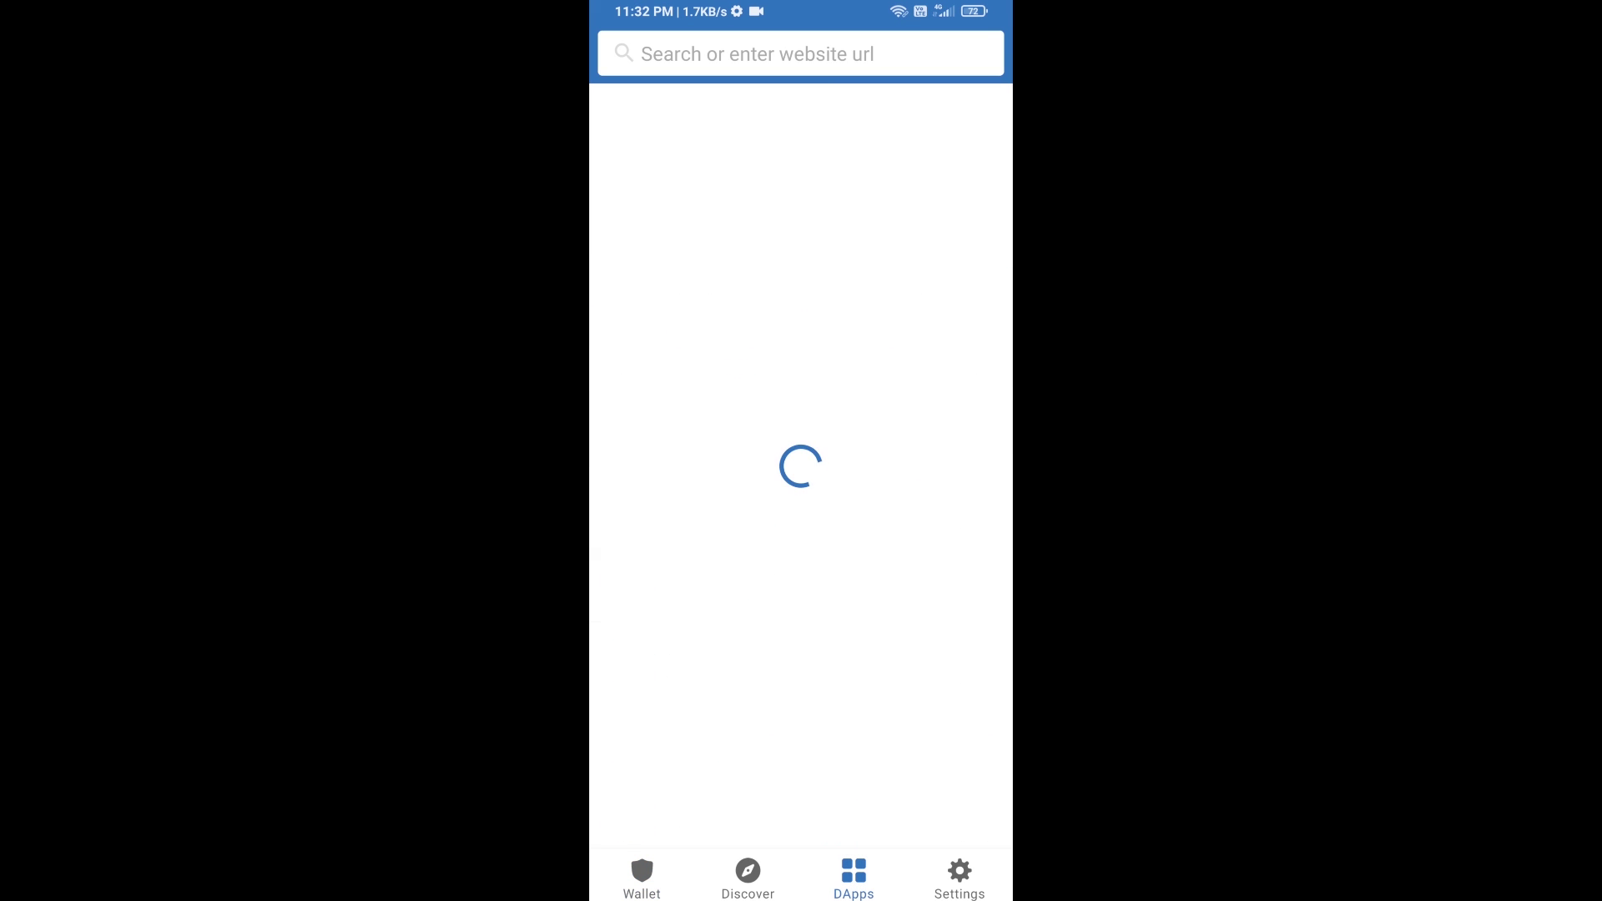
pyautogui.scroll(-5, 802, 464)
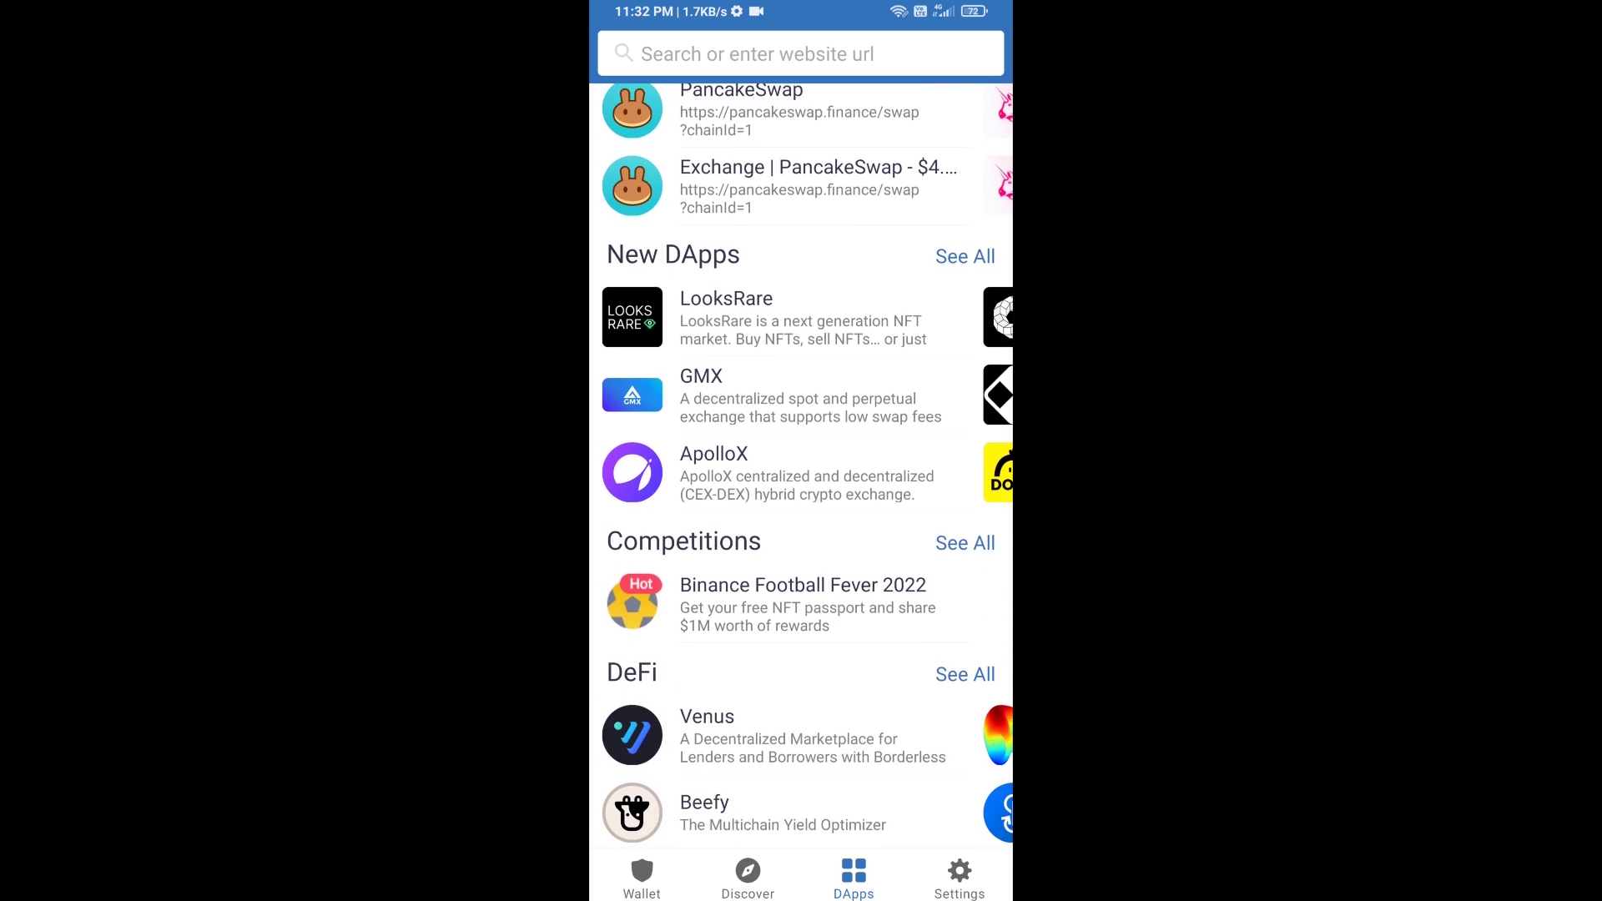
pyautogui.scroll(-3, 801, 464)
pyautogui.scroll(-1, 802, 464)
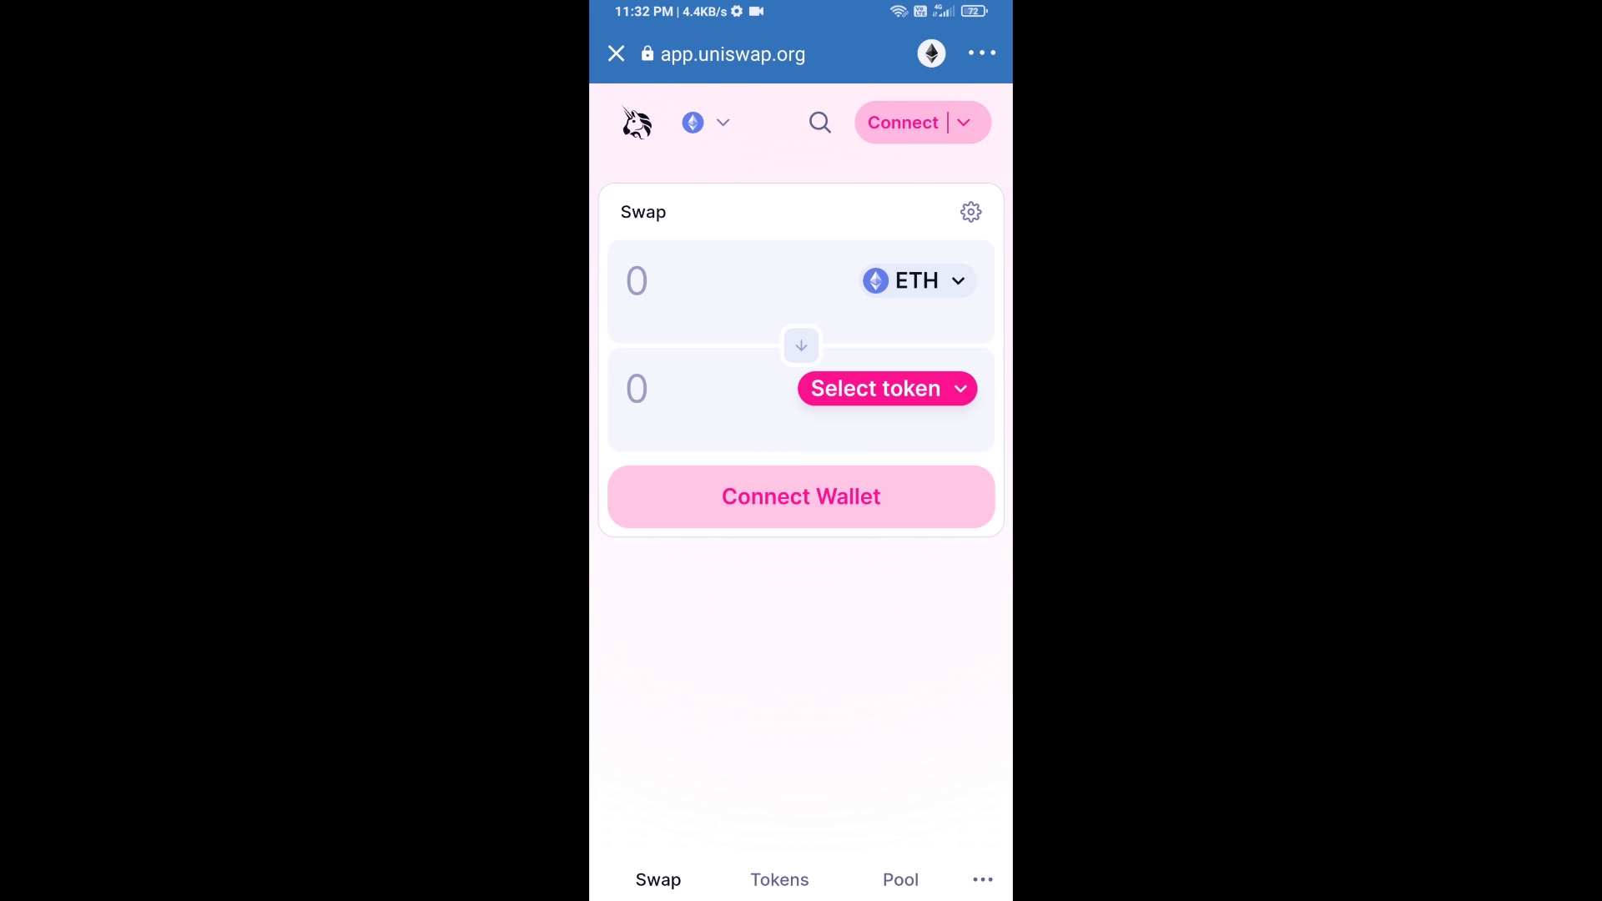
# Step: Connect the wallet to Uniswap via WalletConnect and approve the request in Trust Wallet
pyautogui.click(801, 496)
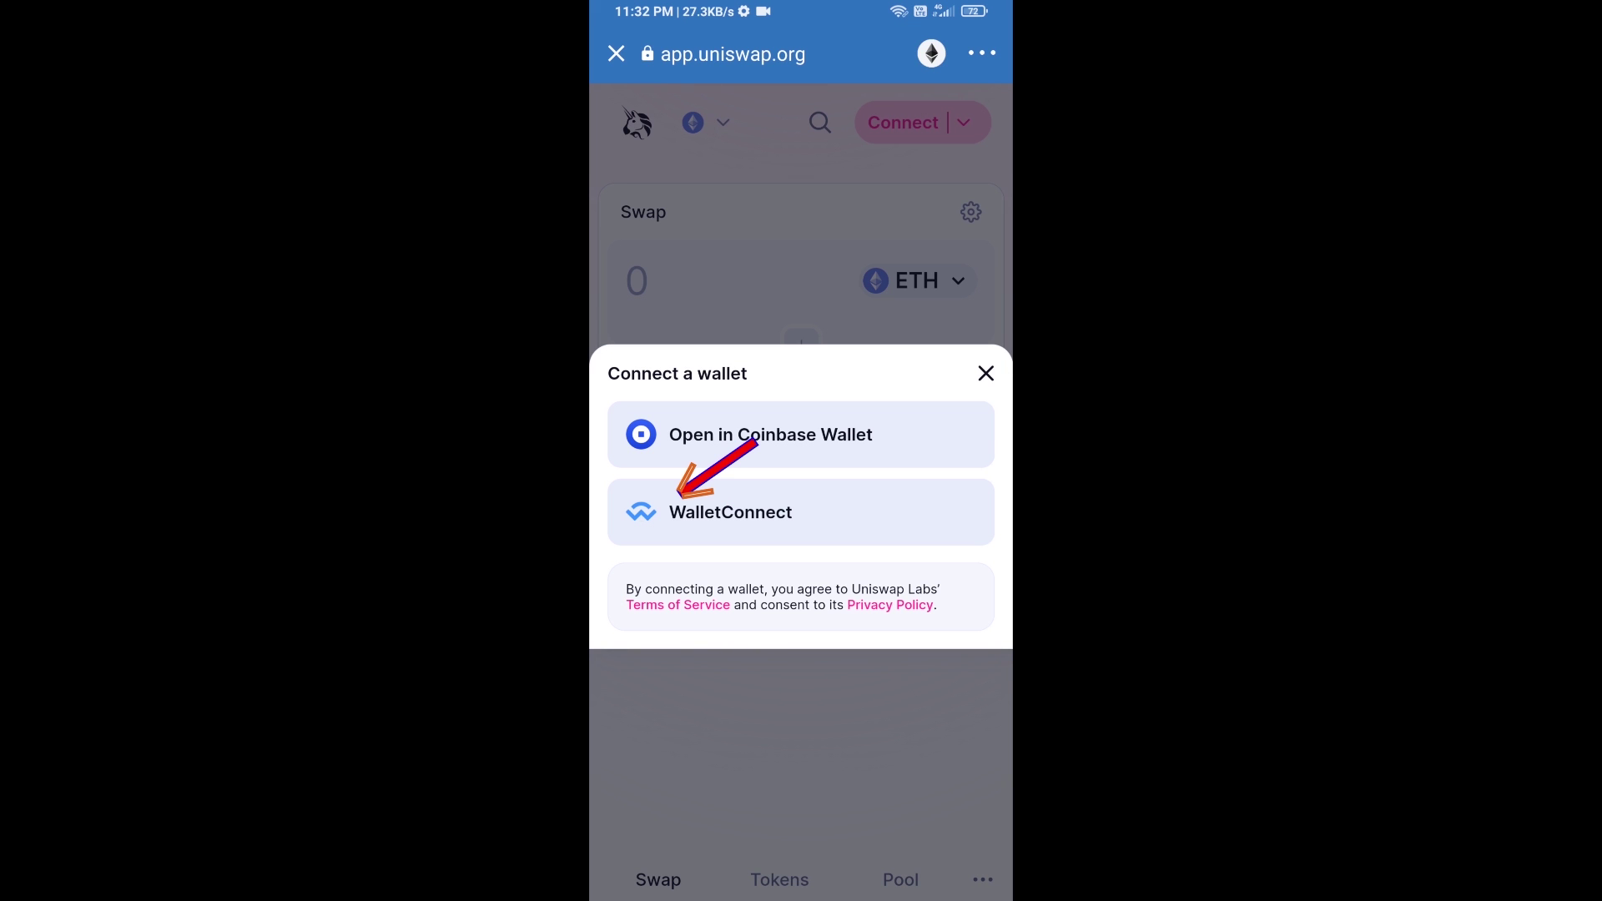
pyautogui.click(730, 513)
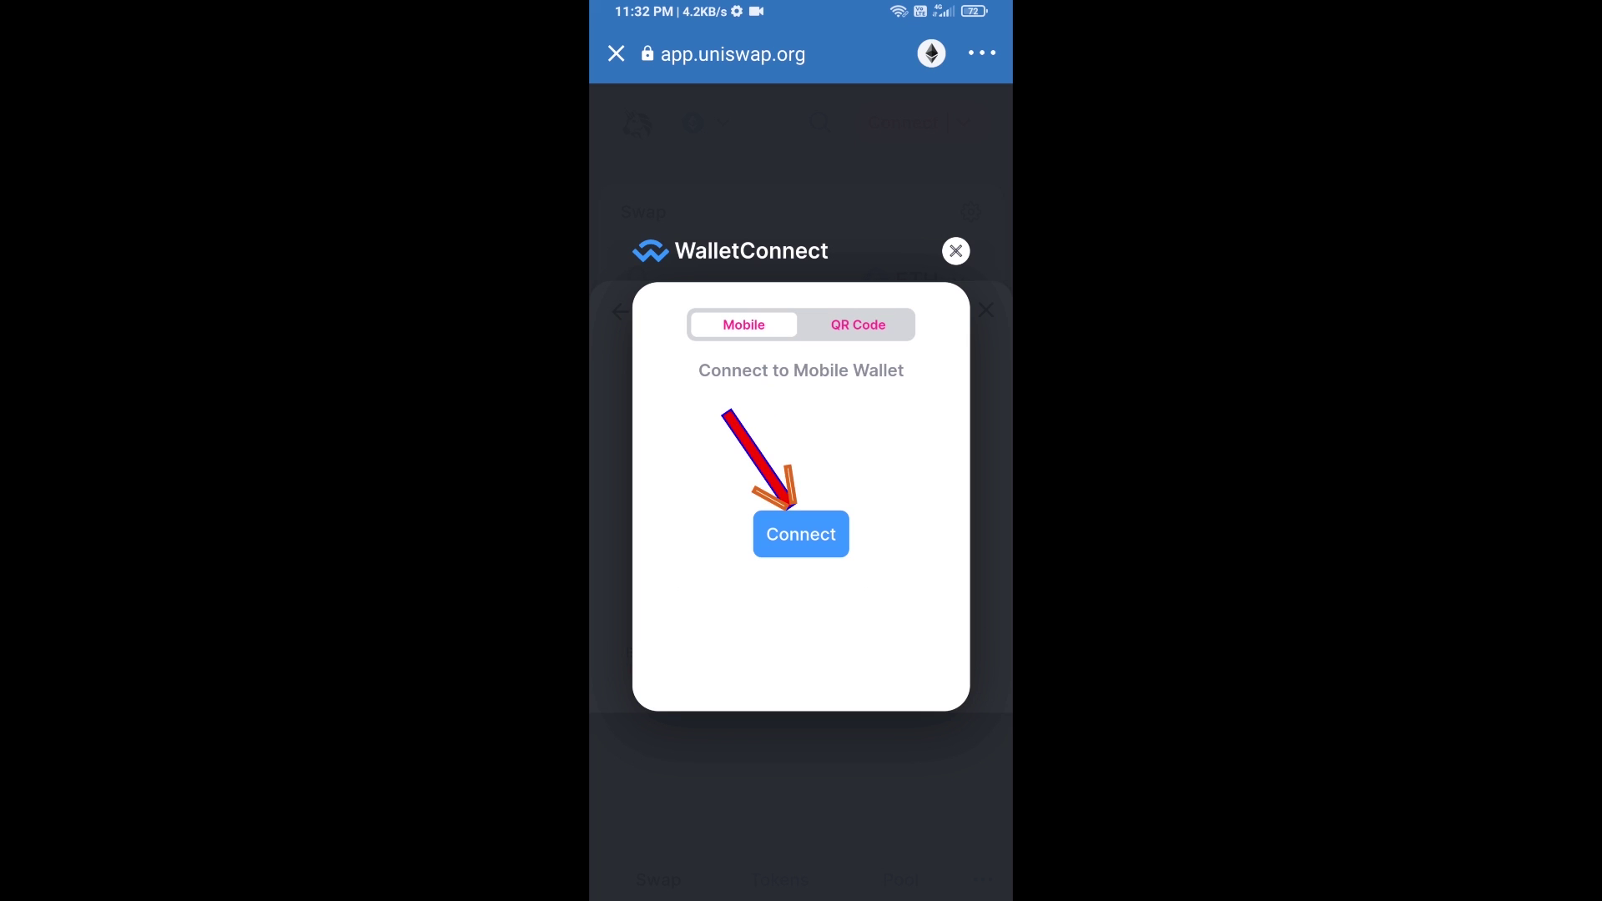
pyautogui.click(802, 534)
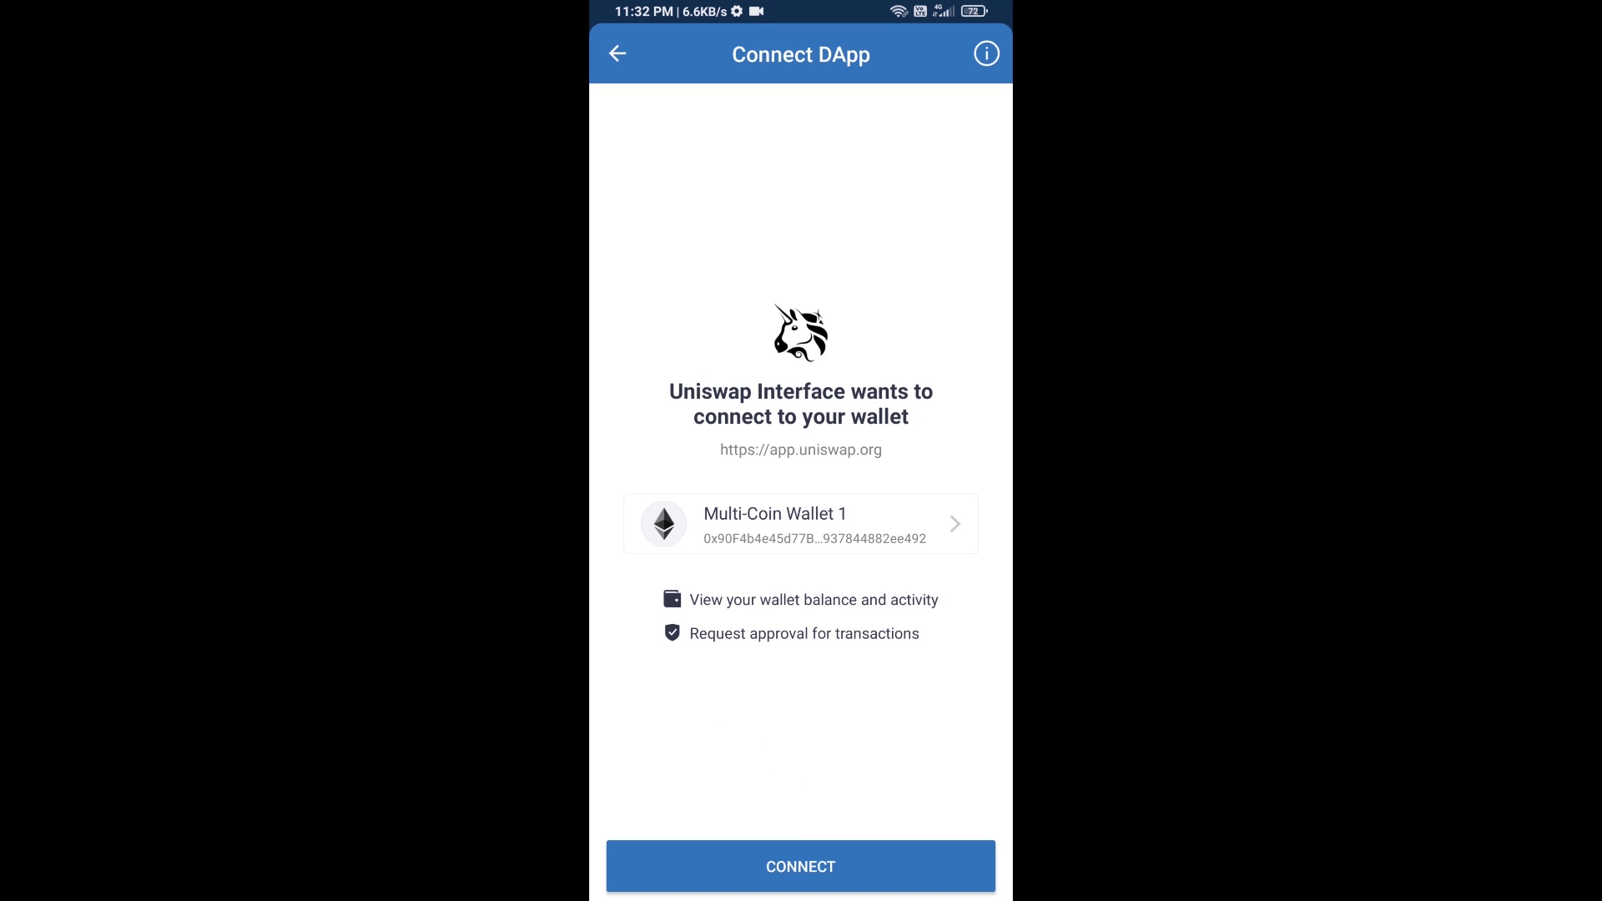
pyautogui.click(802, 867)
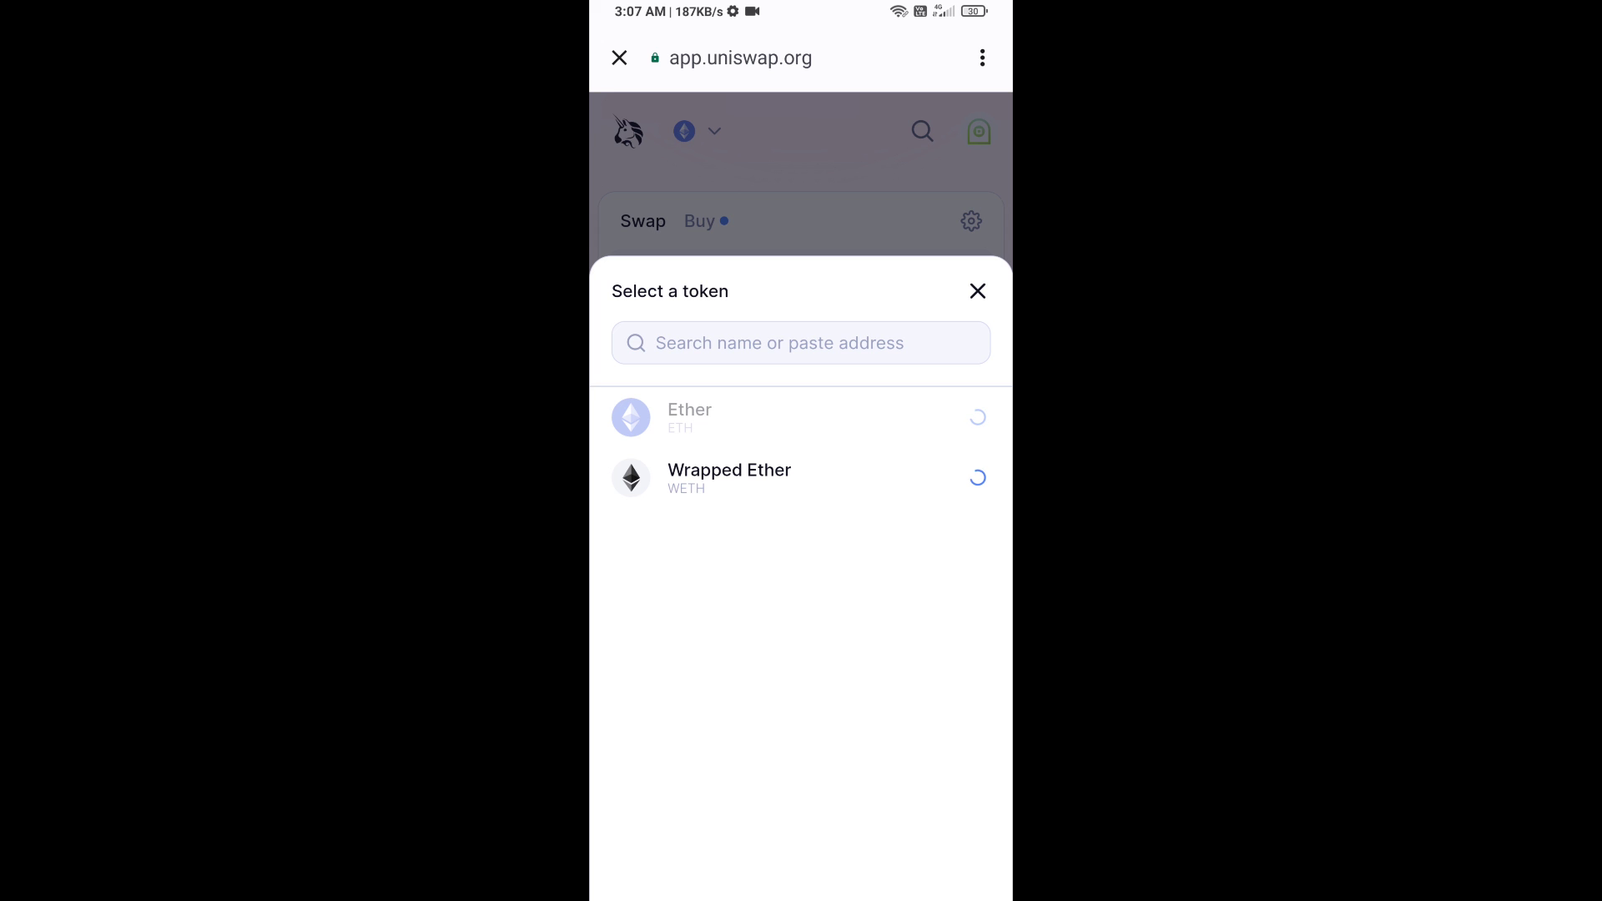
# Step: Copy MongCoin's Ethereum contract address from CoinMarketCap in Chrome and return to Recents
pyautogui.hotkey('alt', 'Tab')
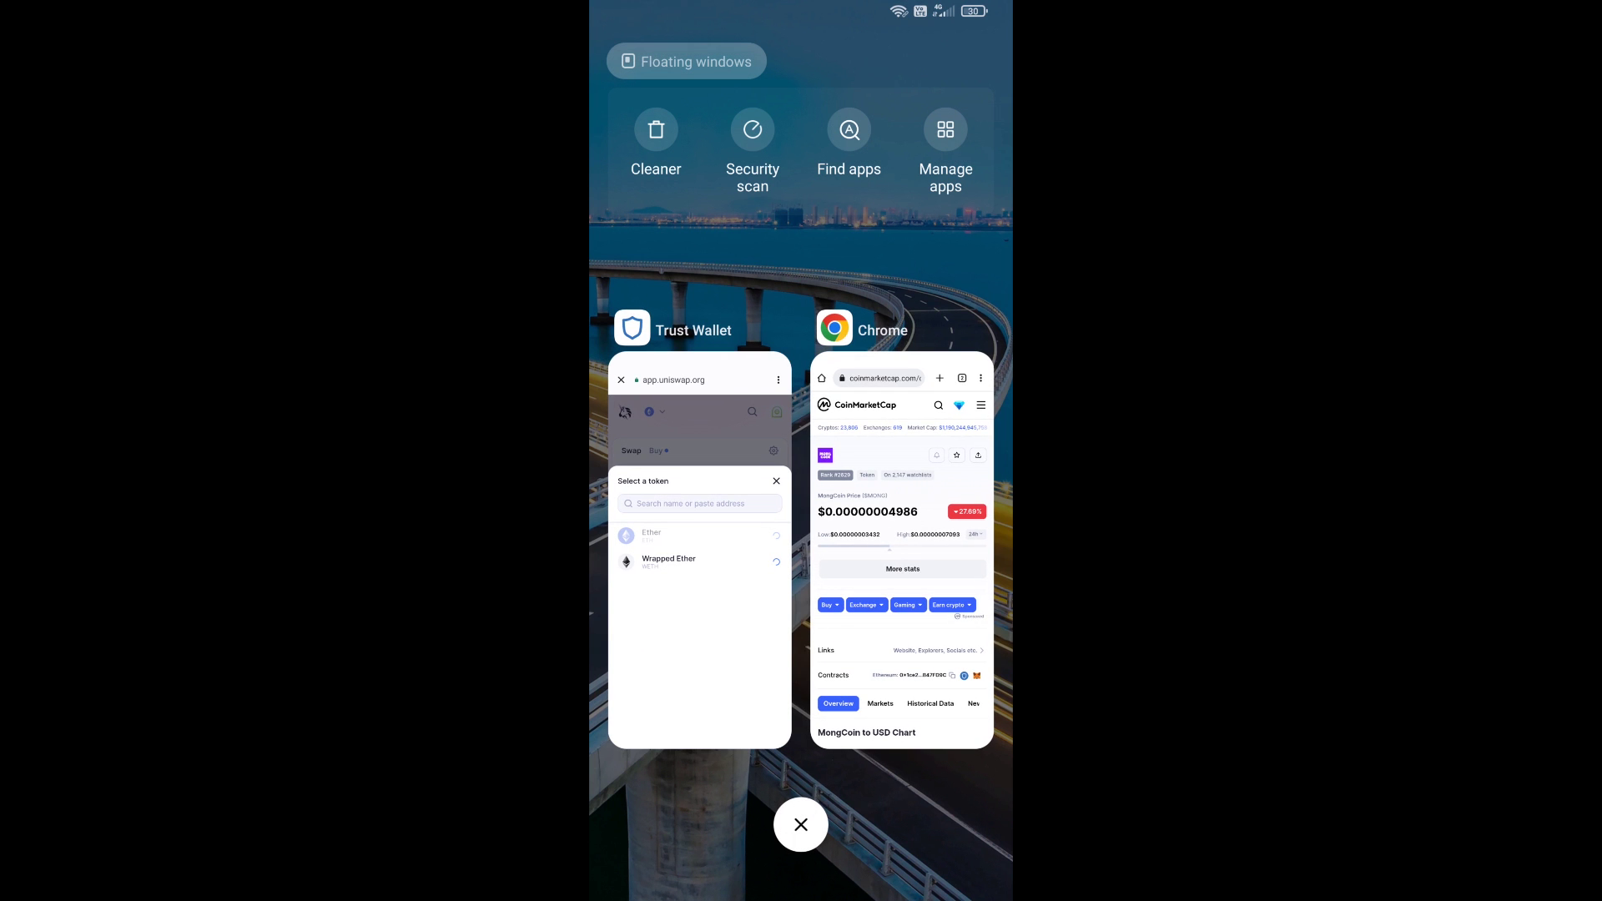
pyautogui.click(901, 552)
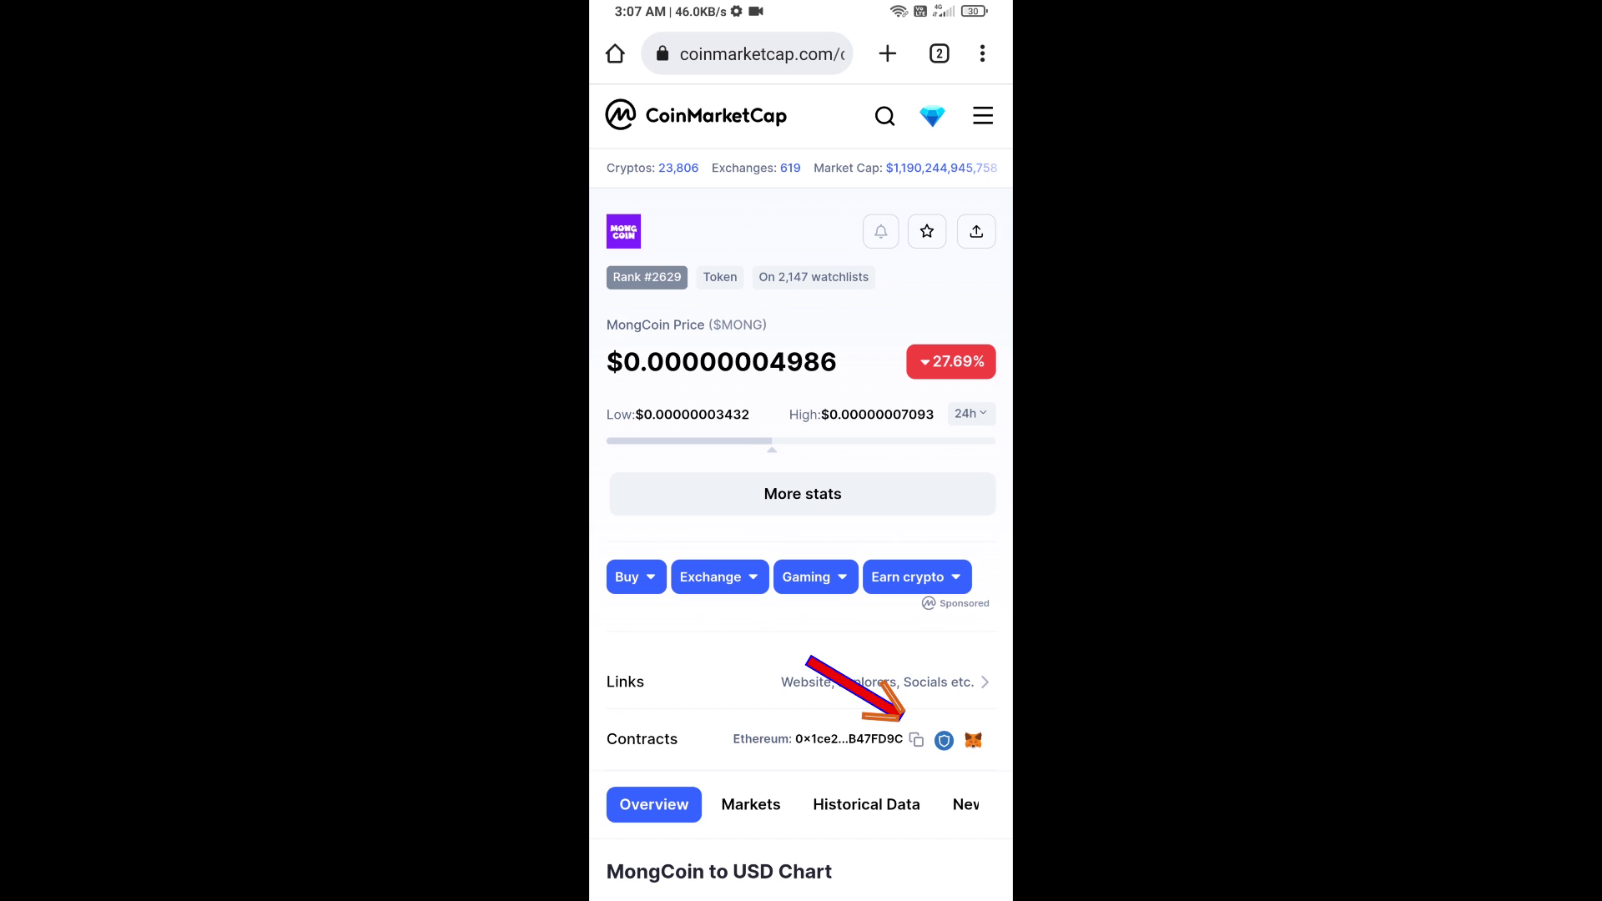
pyautogui.click(915, 740)
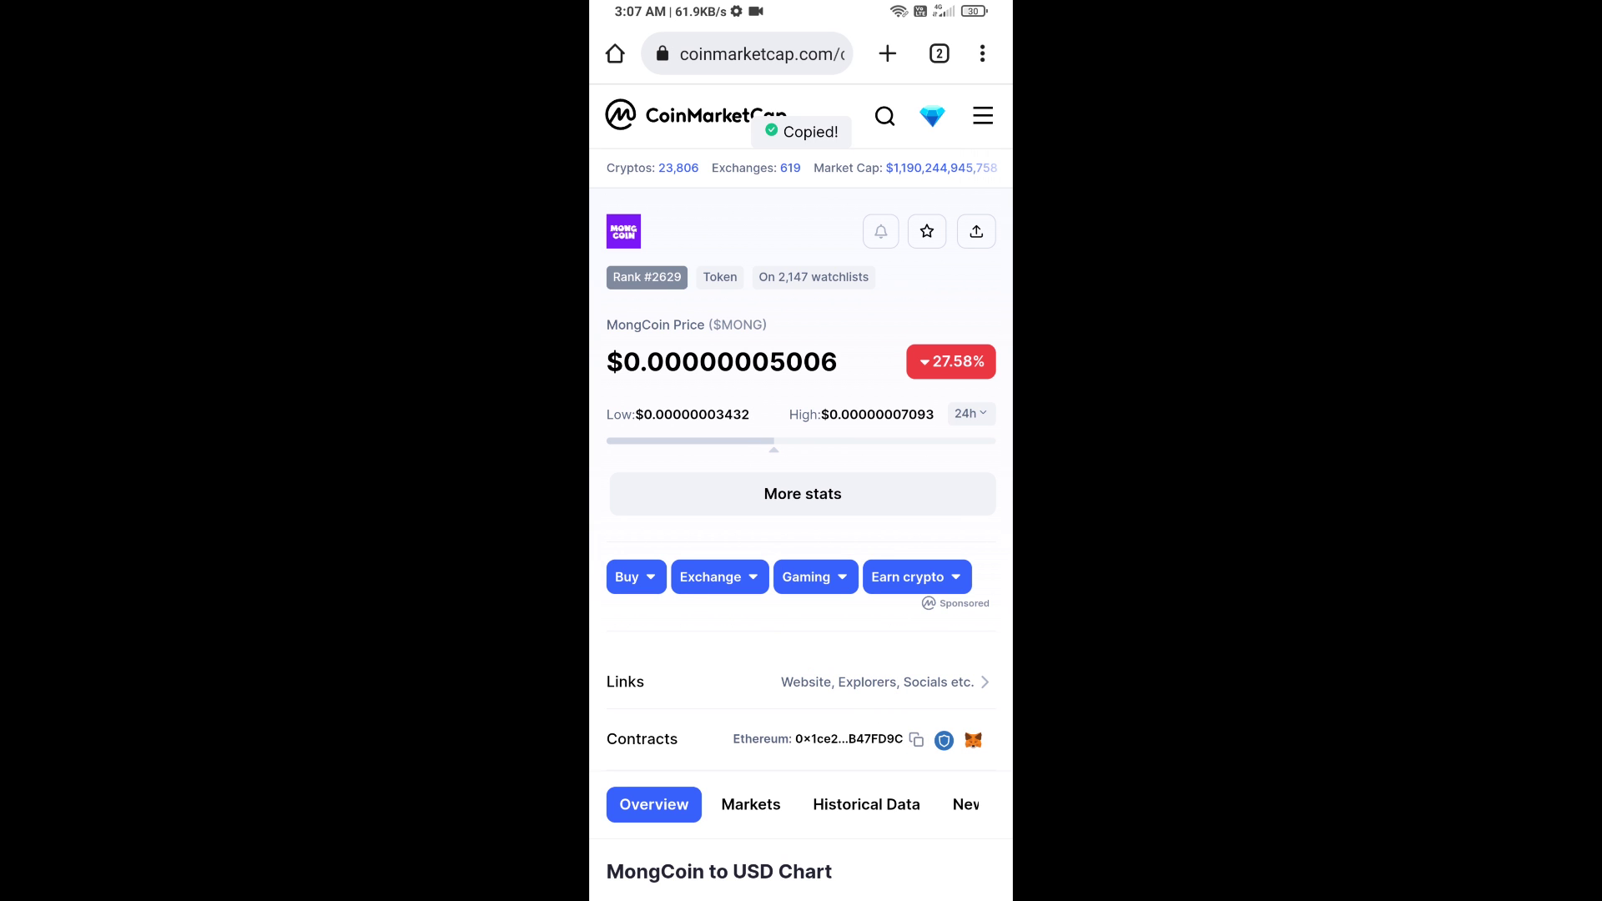
pyautogui.moveTo(801, 895); pyautogui.dragTo(801, 525)
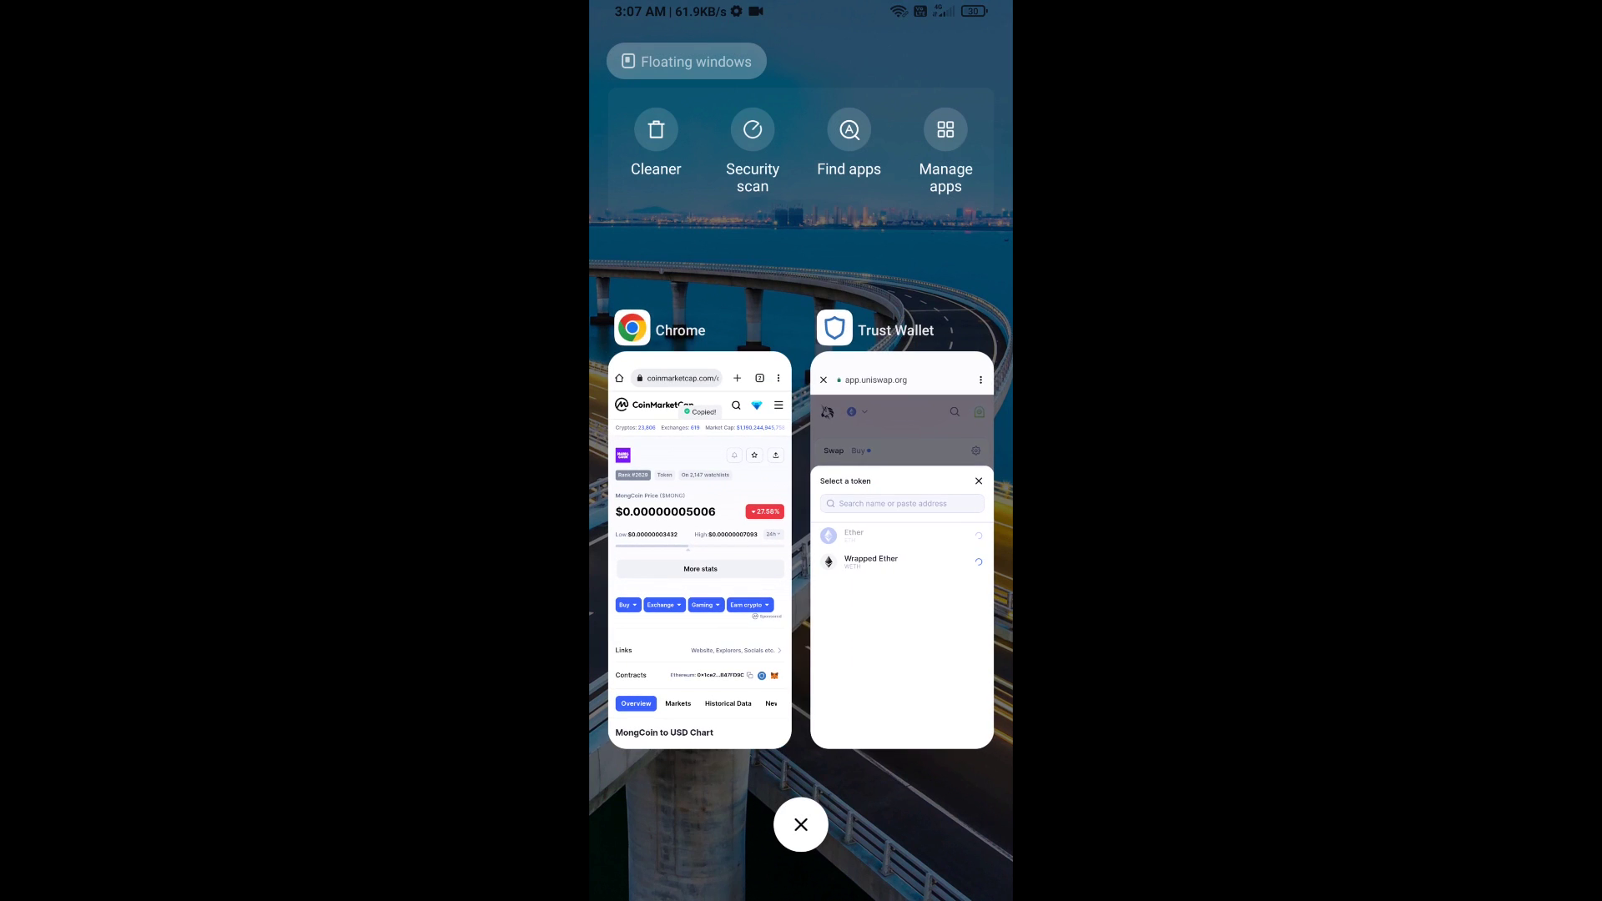
# Step: Paste the contract address into Uniswap's token search, choose MongCoin and accept its warning
pyautogui.click(902, 555)
pyautogui.click(654, 344)
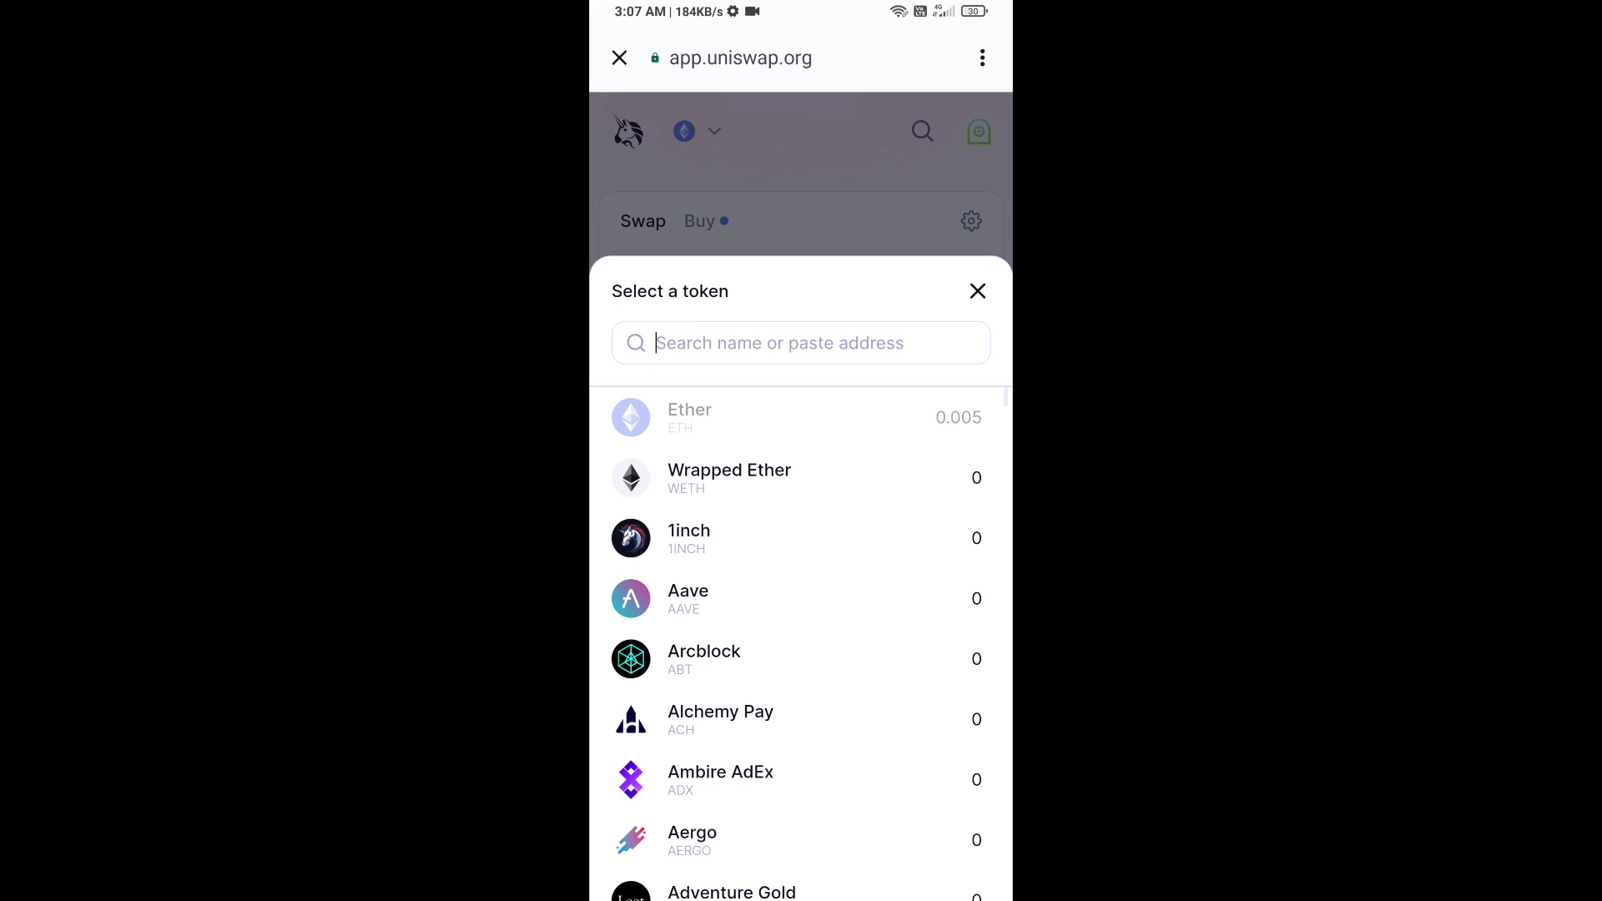
pyautogui.click(641, 292)
pyautogui.hotkey('ctrl', 'v')
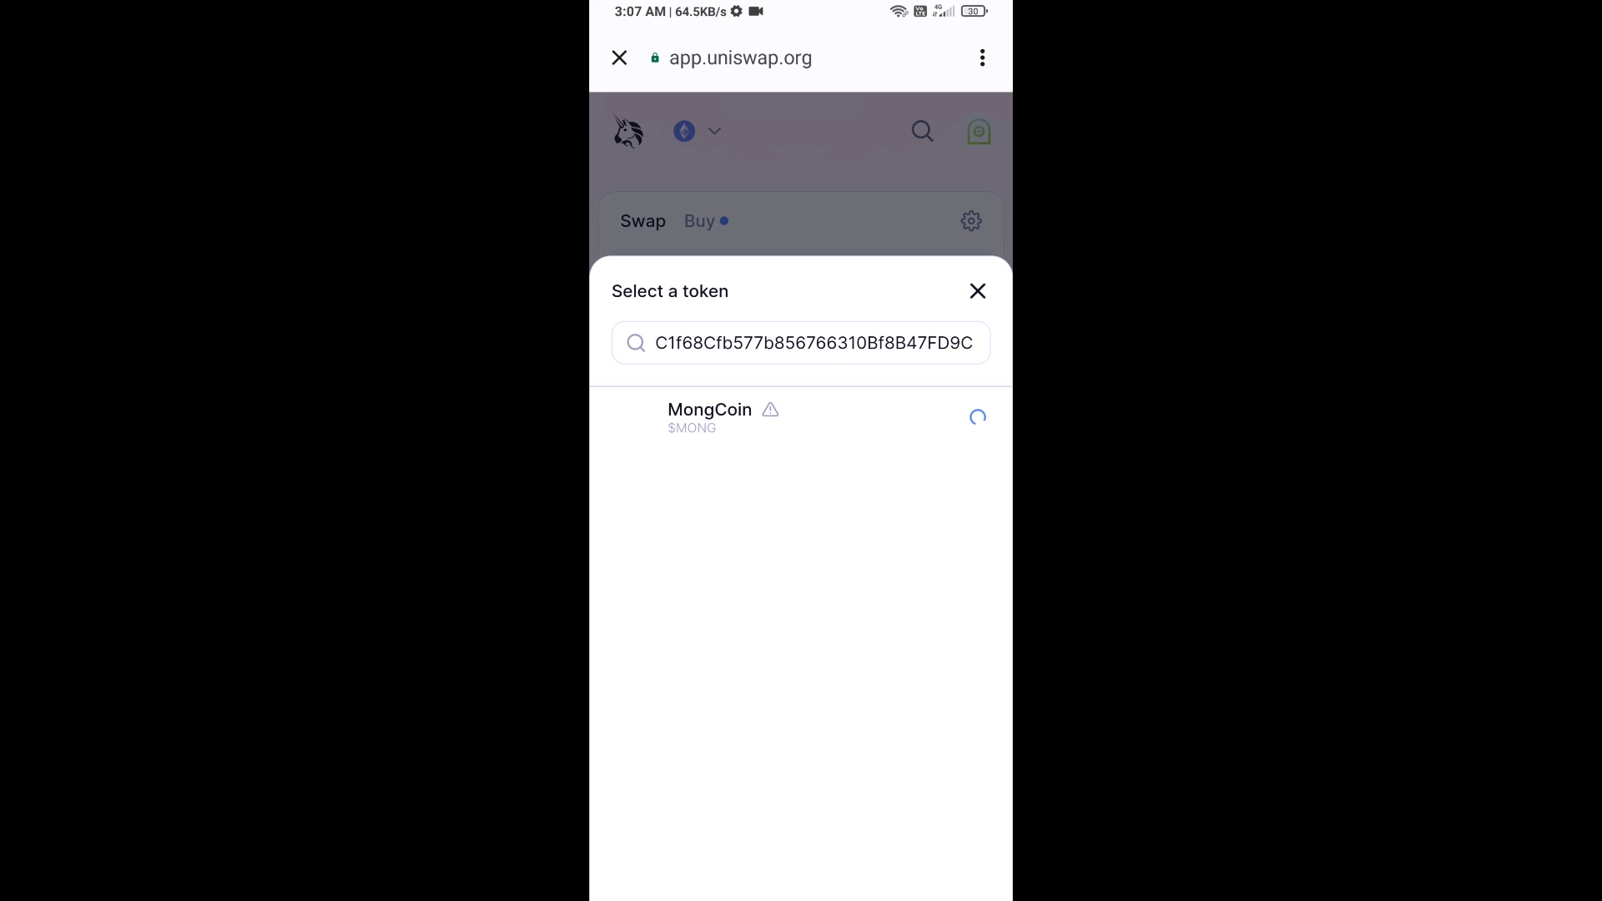
pyautogui.click(711, 413)
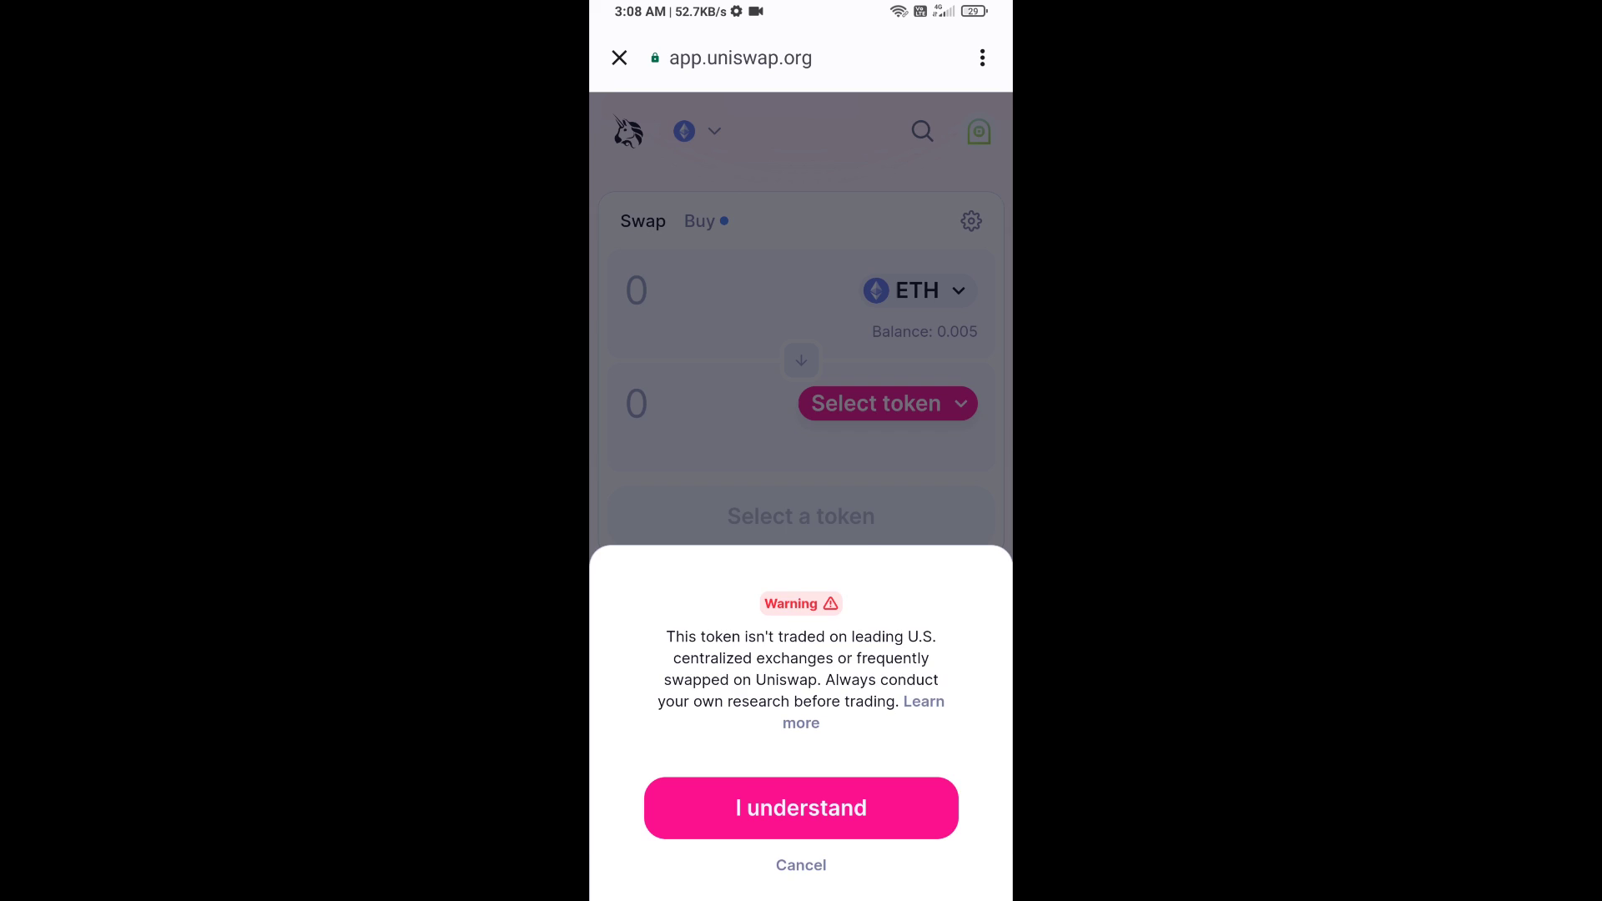
pyautogui.click(801, 808)
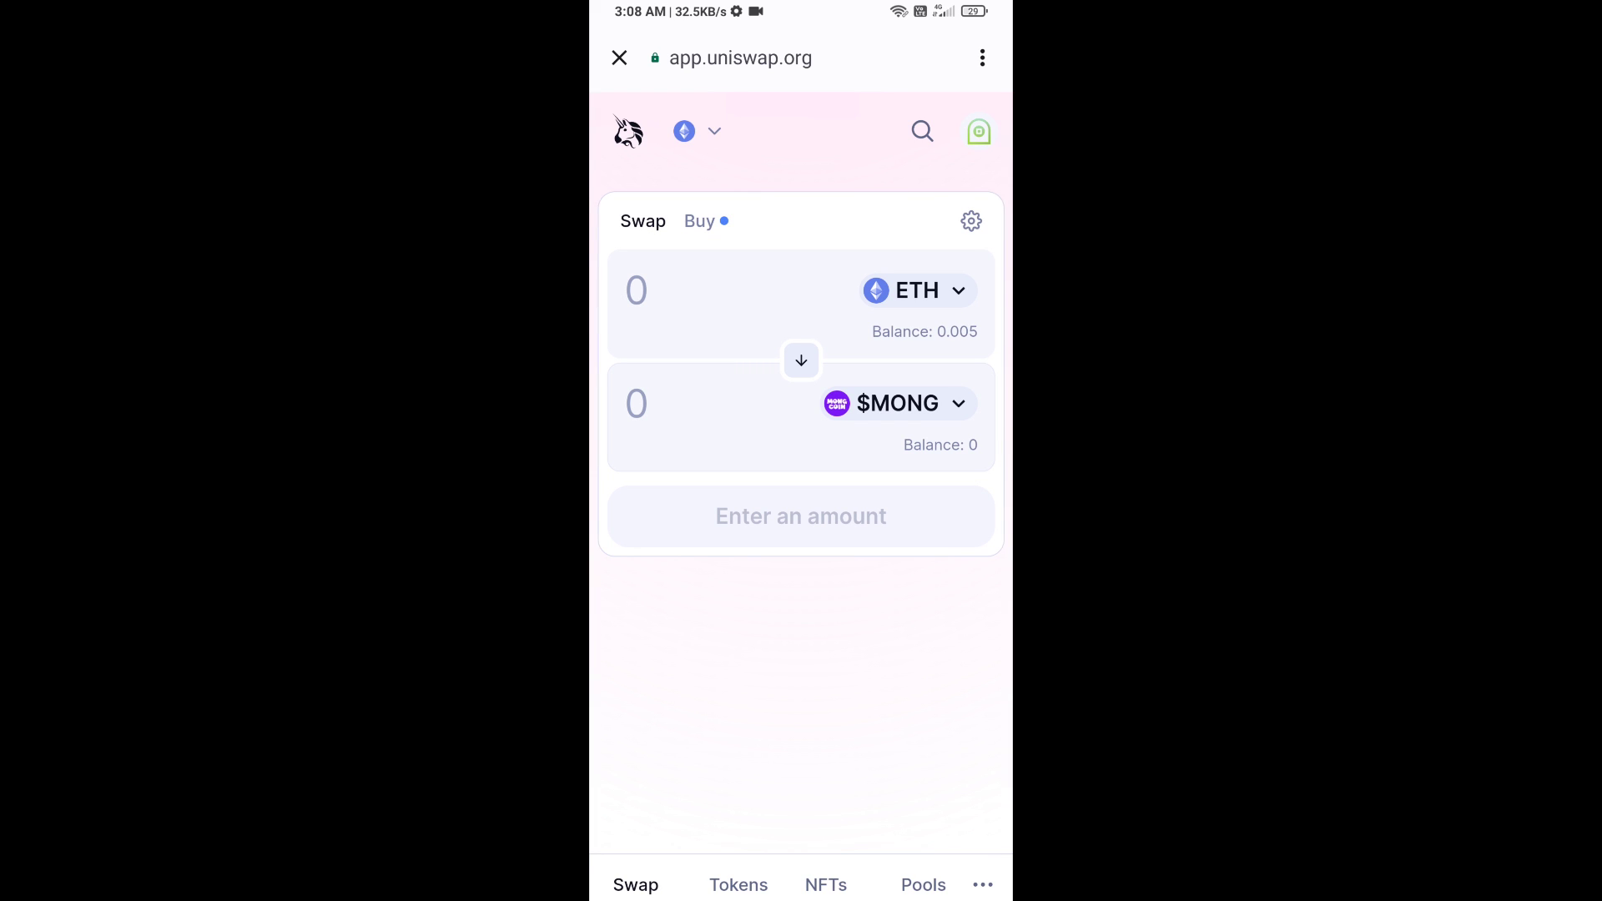
# Step: Set a custom 1% slippage tolerance in swap settings and move to the $MONG amount field
pyautogui.click(971, 221)
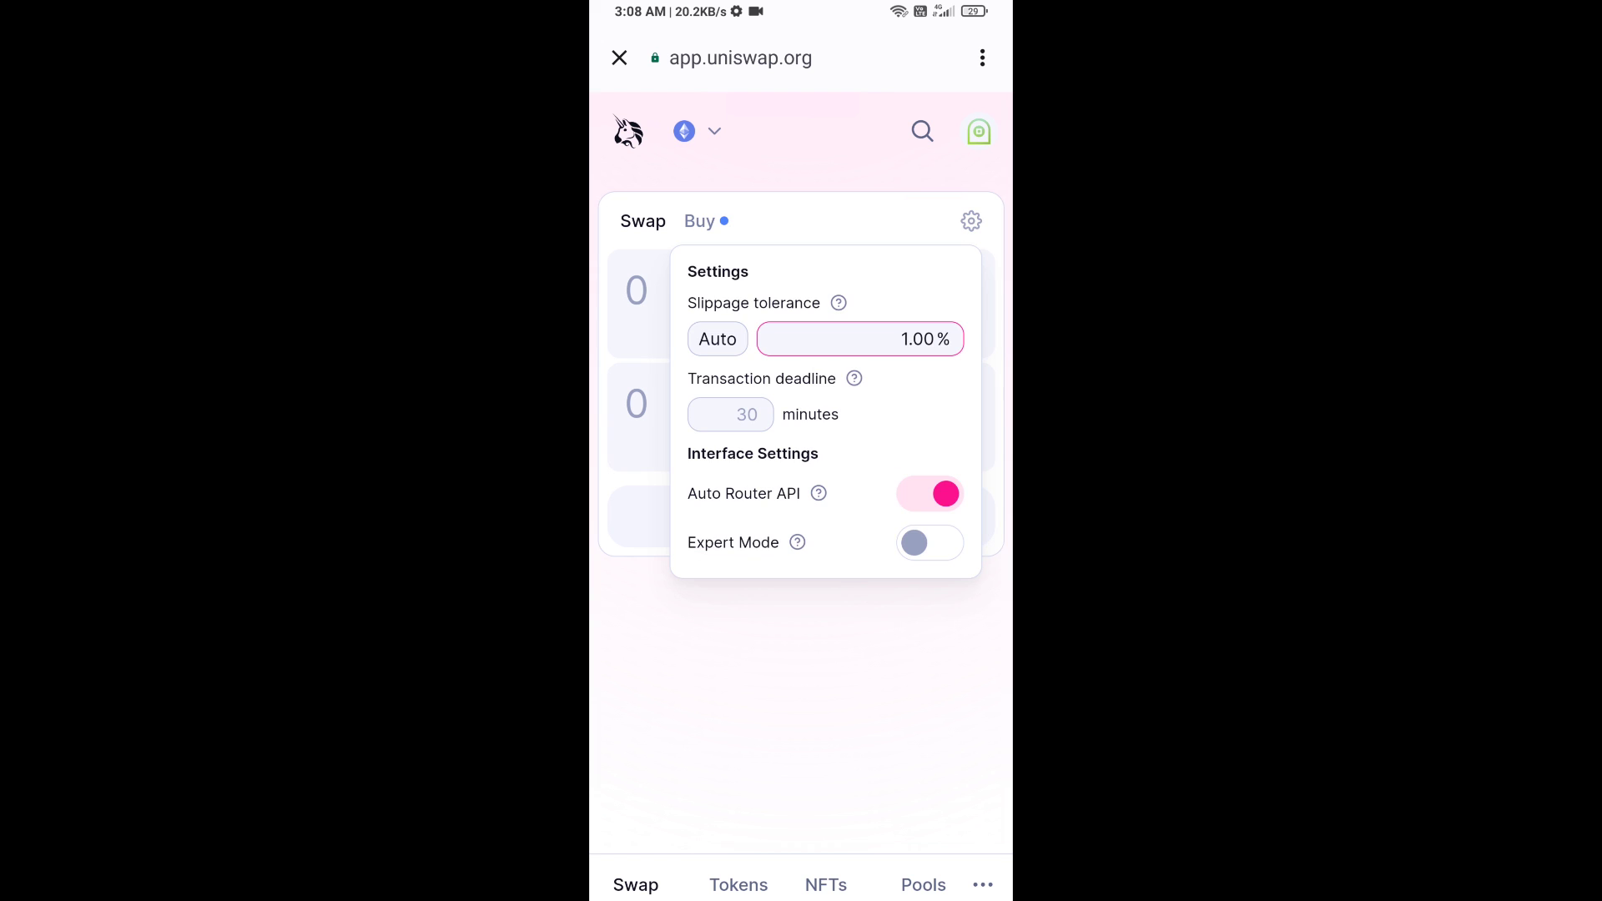
pyautogui.click(933, 339)
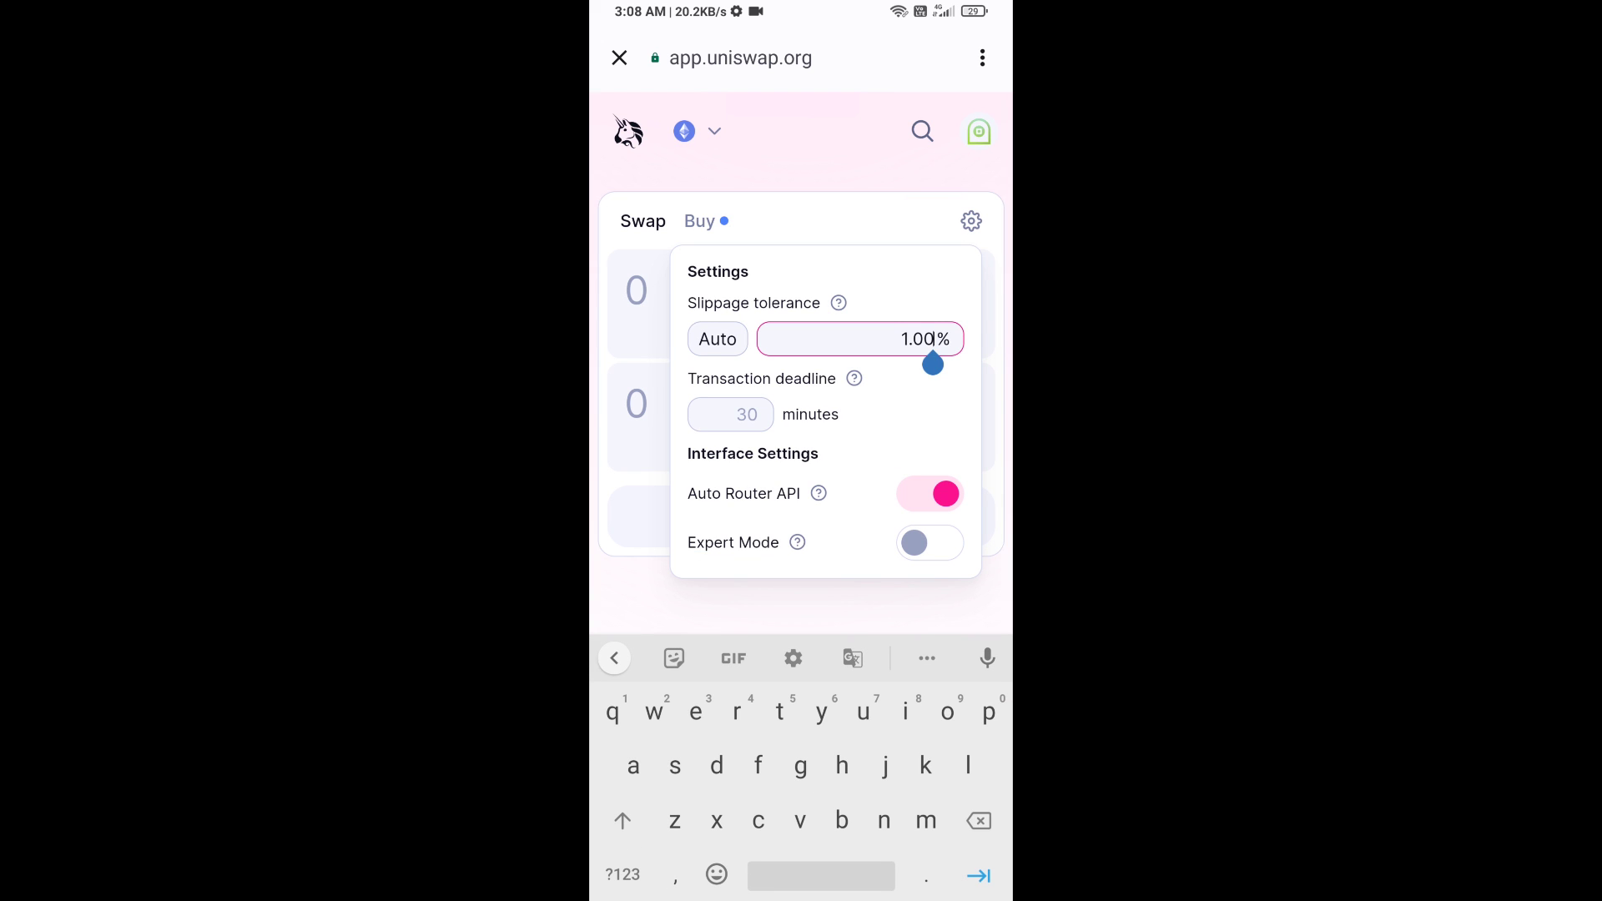
pyautogui.press('BackSpace')
pyautogui.press('BackSpace')
pyautogui.press('BackSpace')
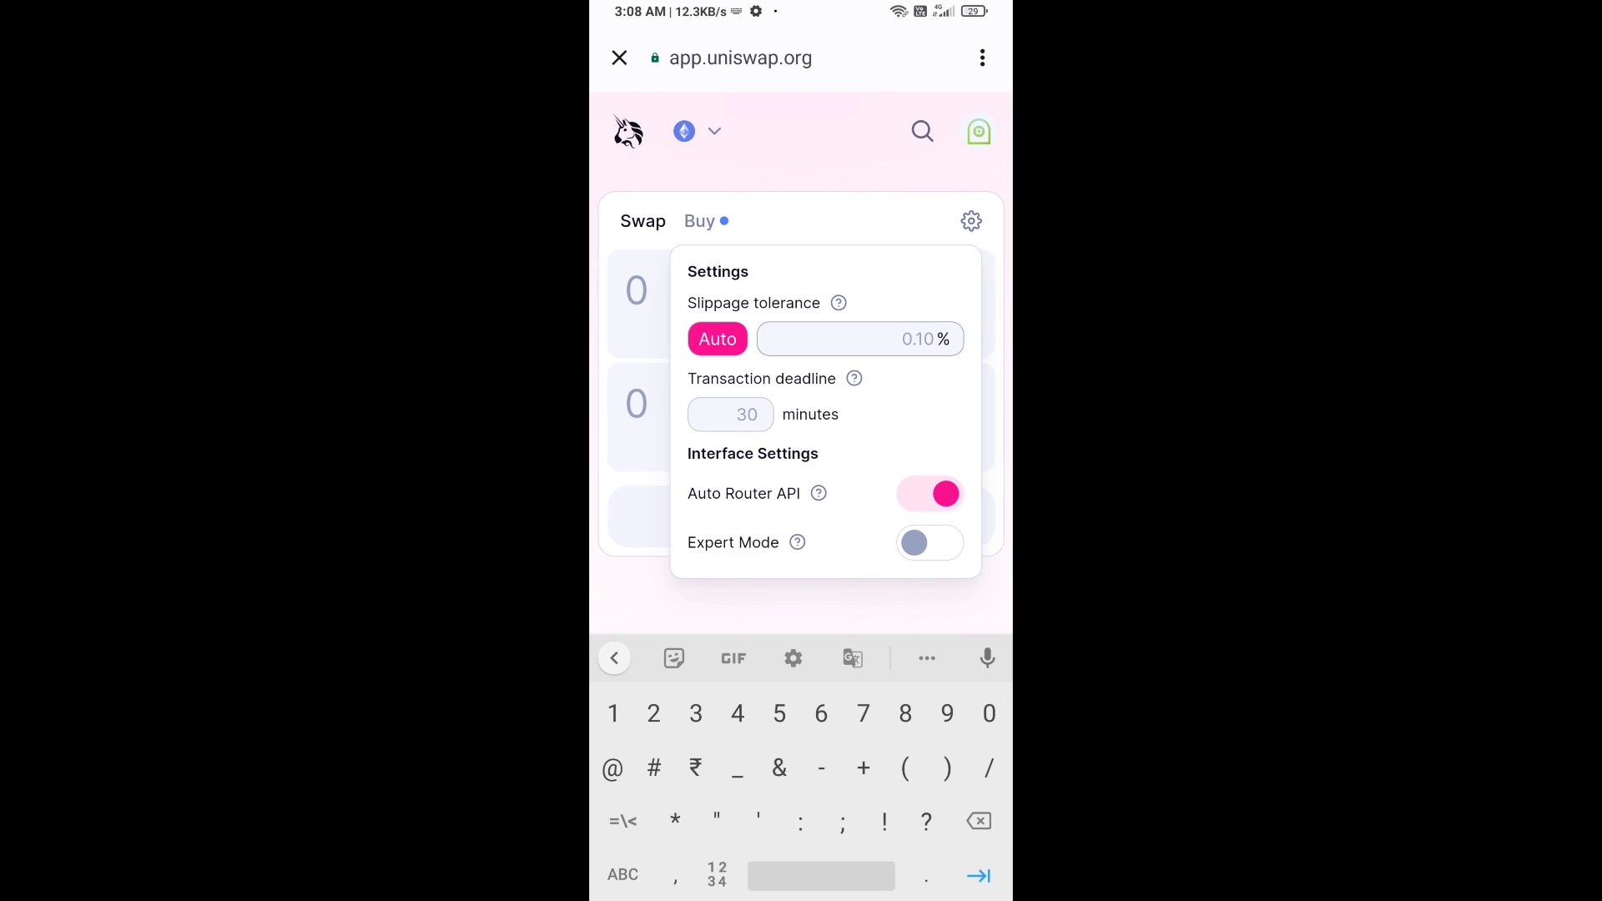
pyautogui.write('1')
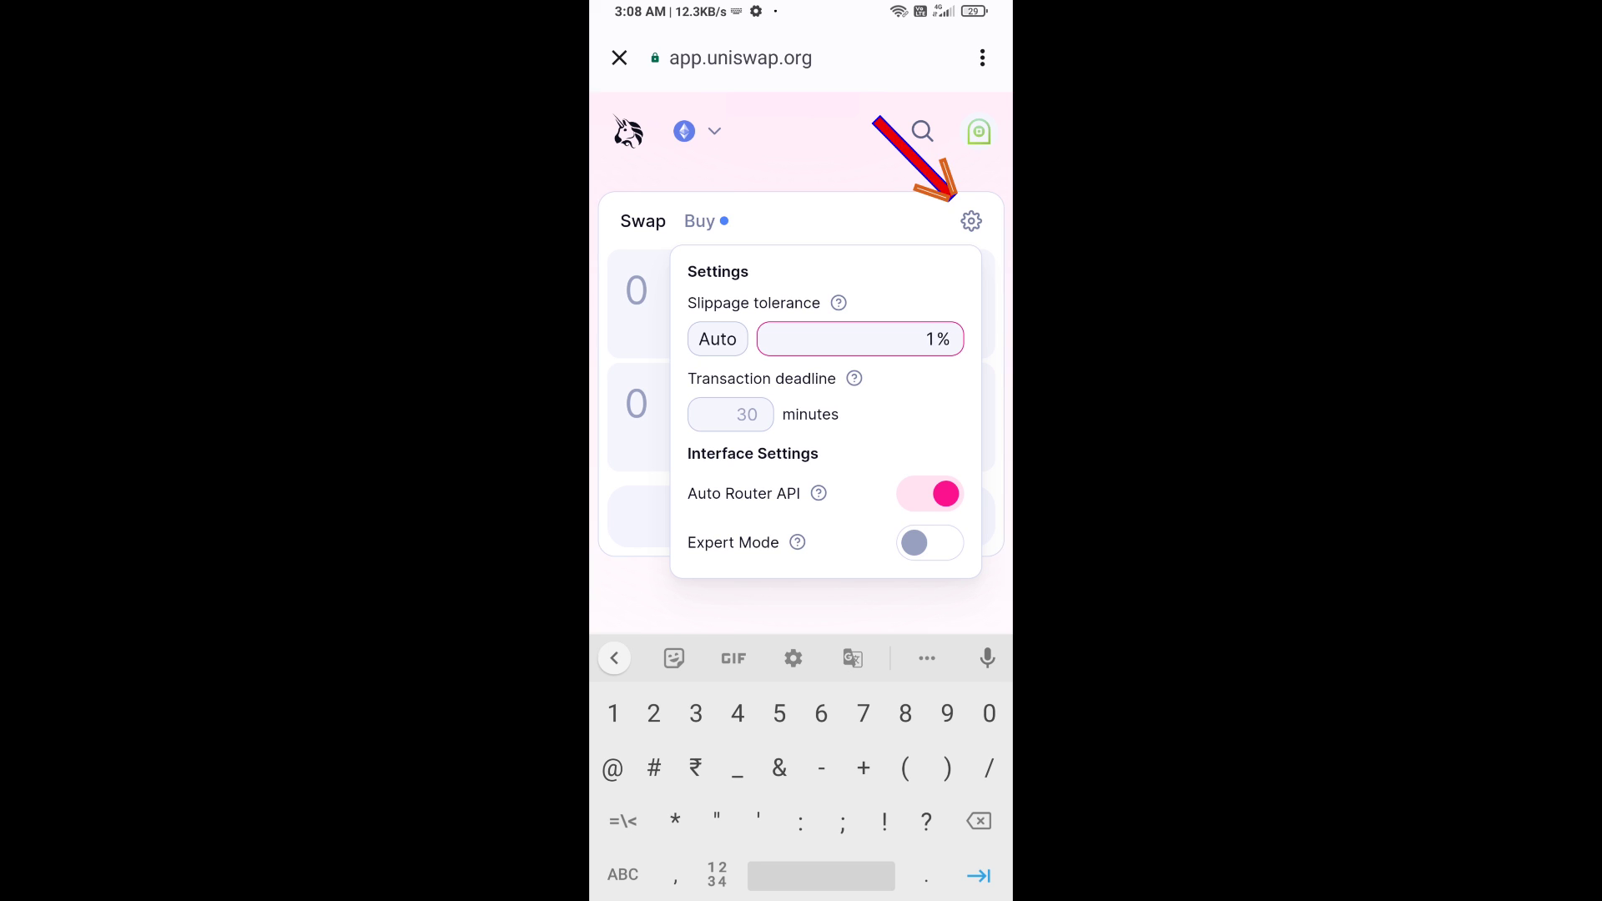
pyautogui.click(971, 220)
pyautogui.click(677, 403)
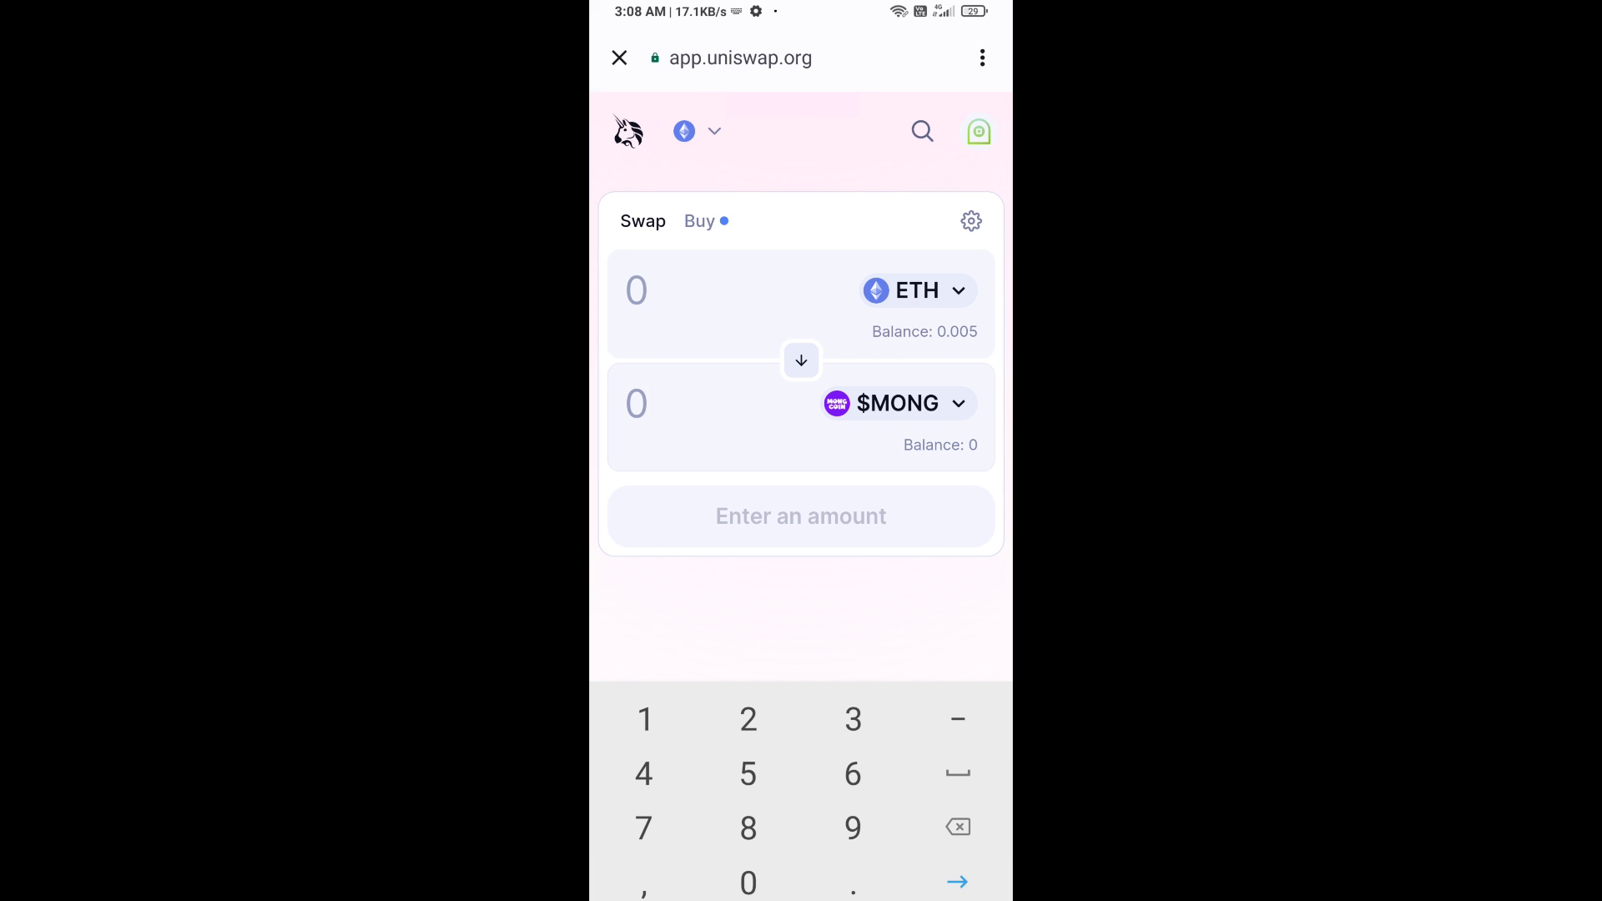
pyautogui.write('0.005')
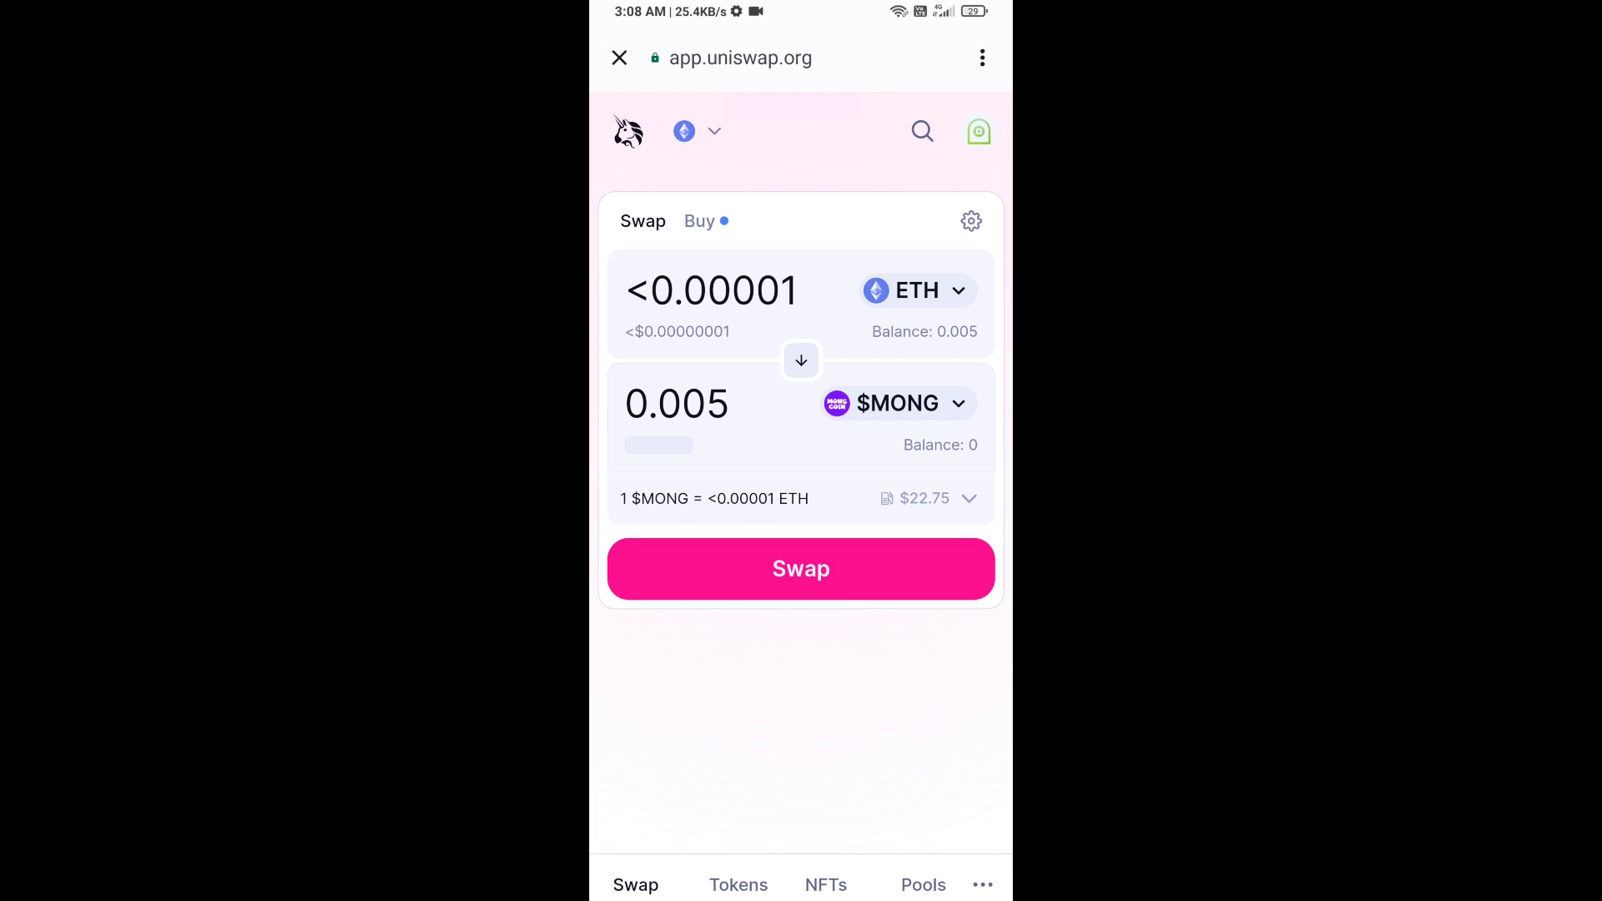
# Step: Submit the swap of ETH for 0.005 $MONG to reach the wallet's contract-call approval
pyautogui.click(802, 569)
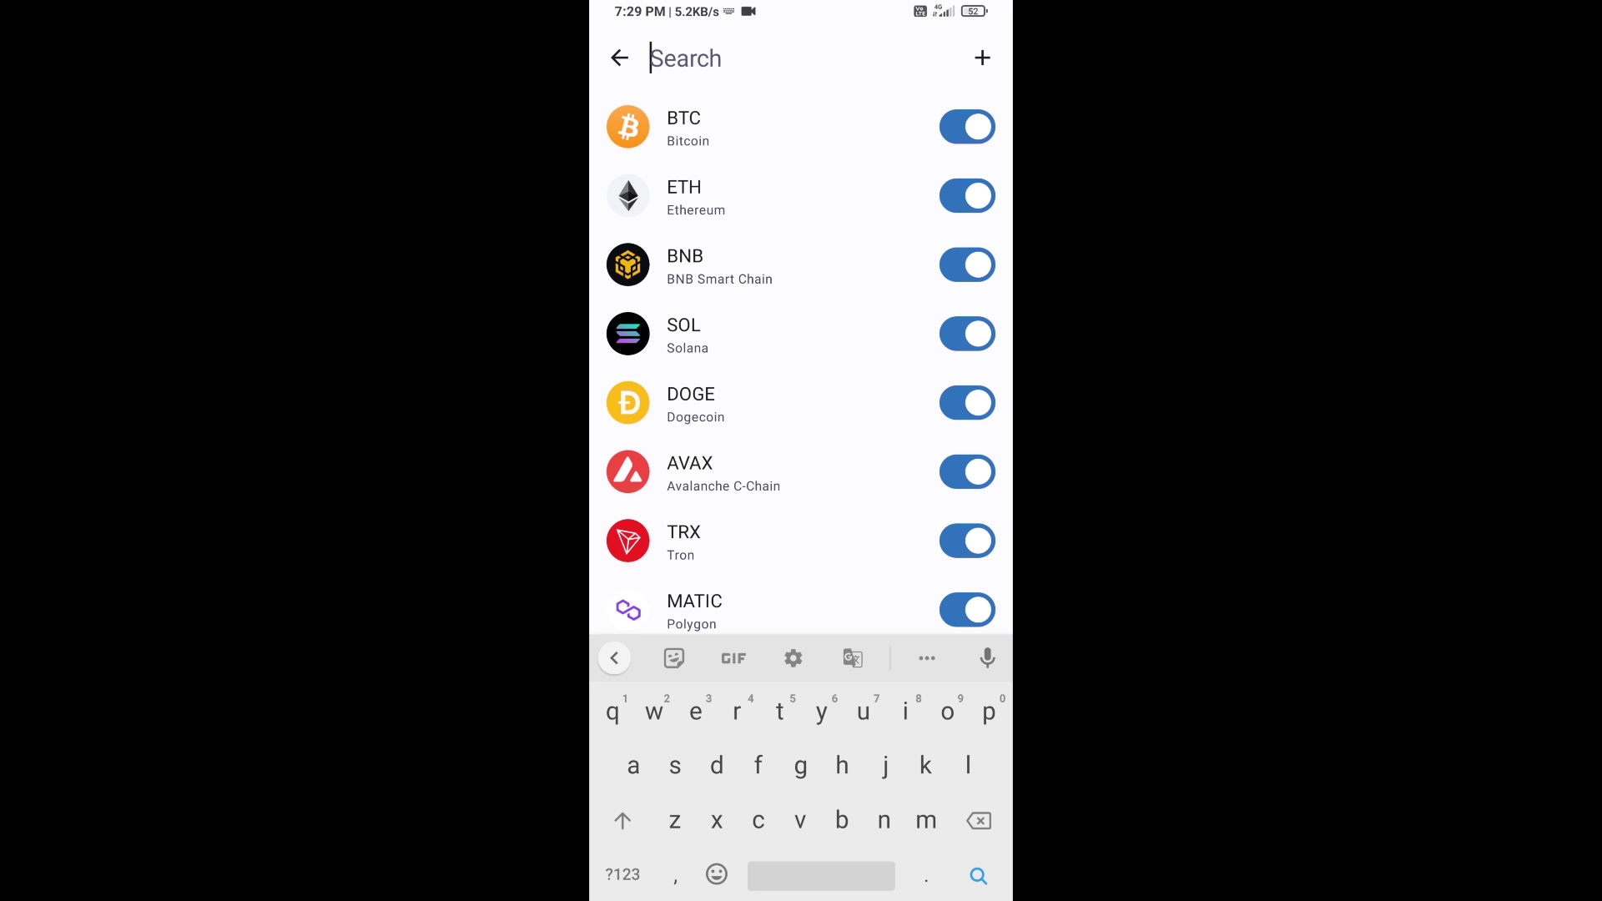
# Step: Start adding $MONG as a custom ERC20 token from the wallet's token search
pyautogui.click(983, 58)
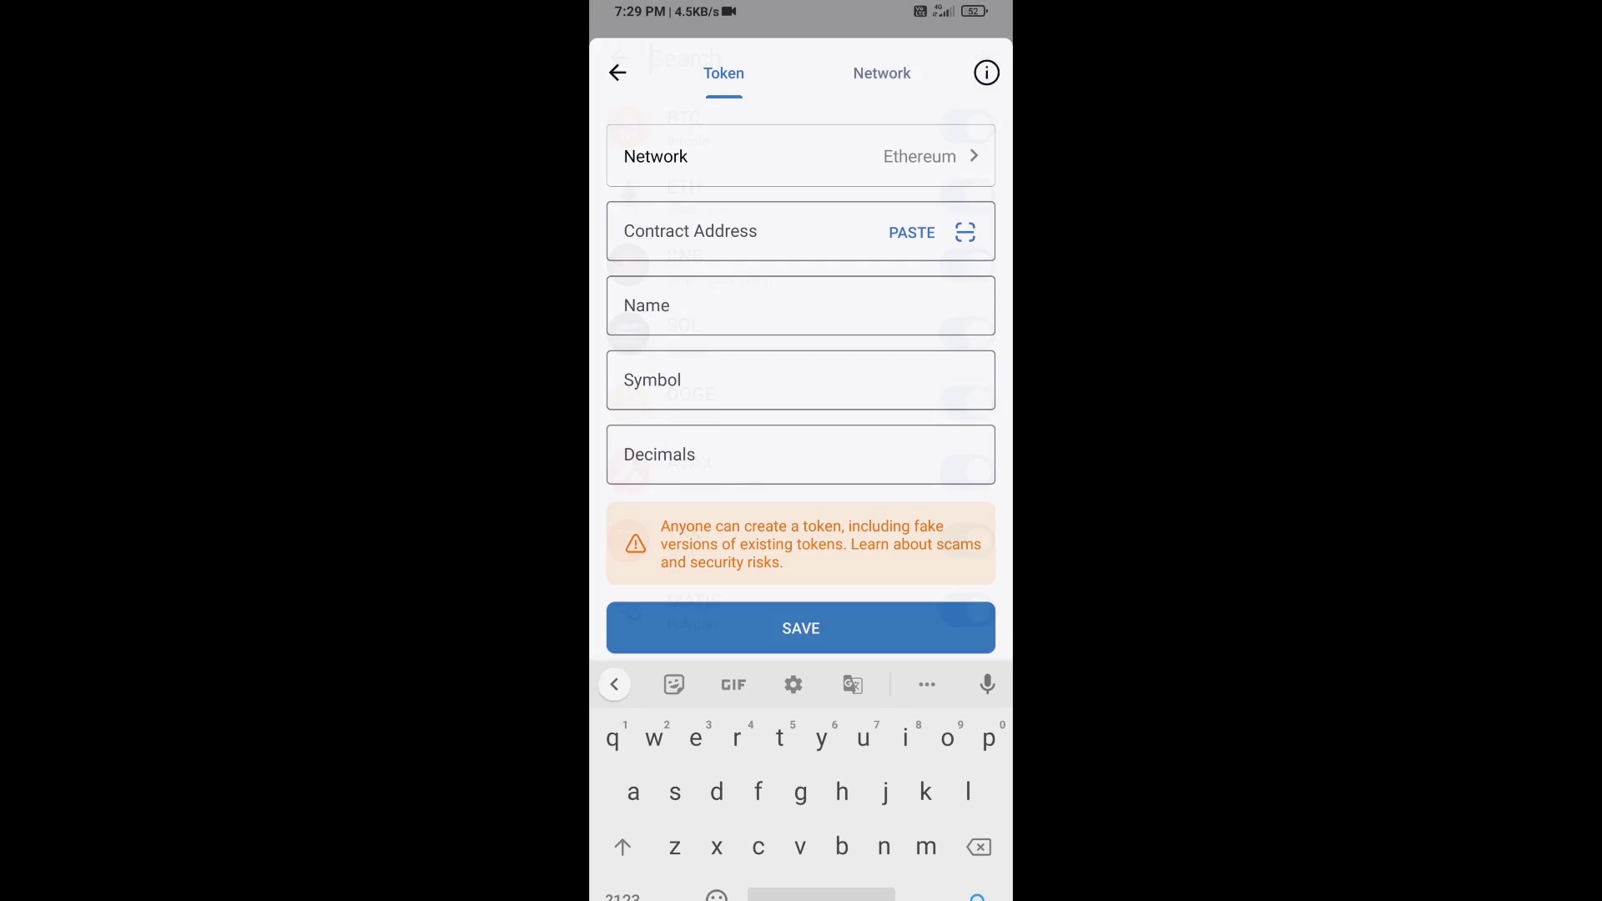